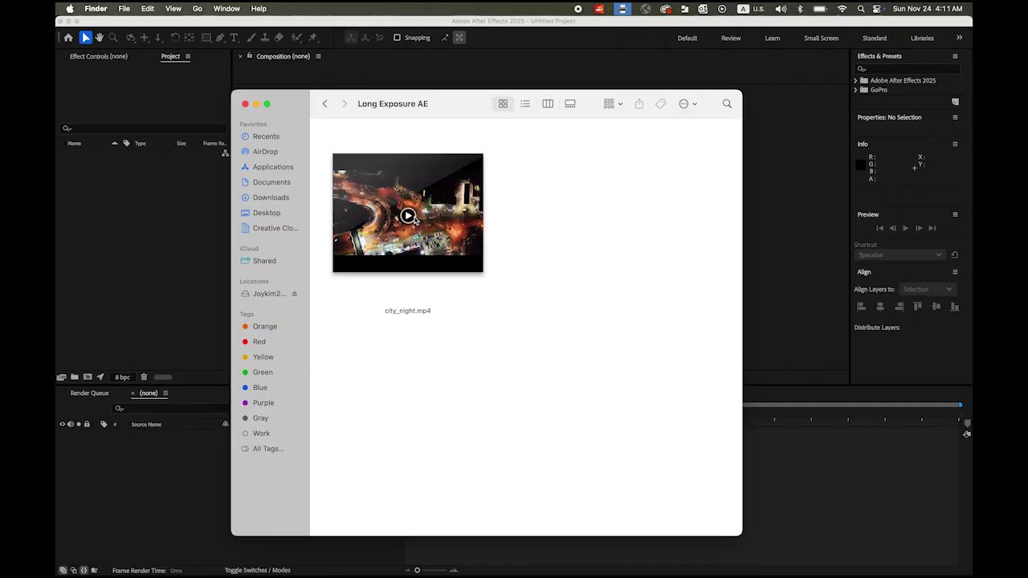
Step: Quick Look the city_night.mp4 clip in Finder, then switch back to After Effects
left_click(433, 235)
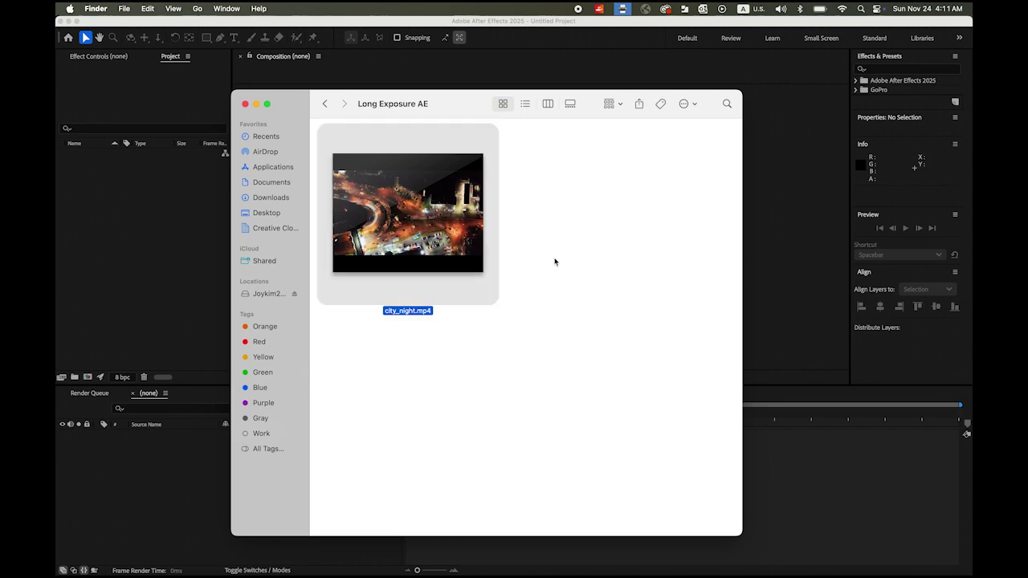
key("space")
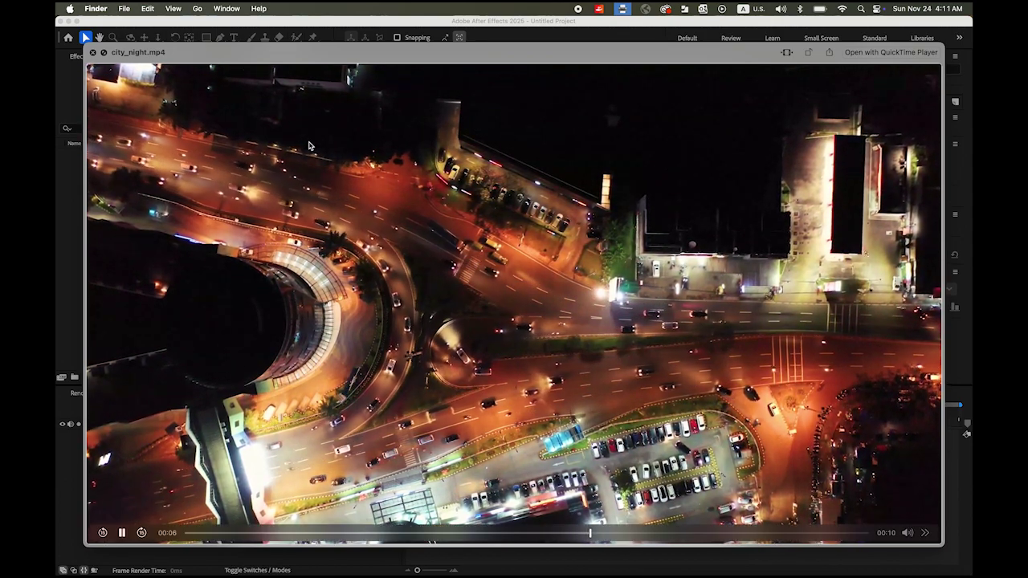
key("space")
left_click(561, 56)
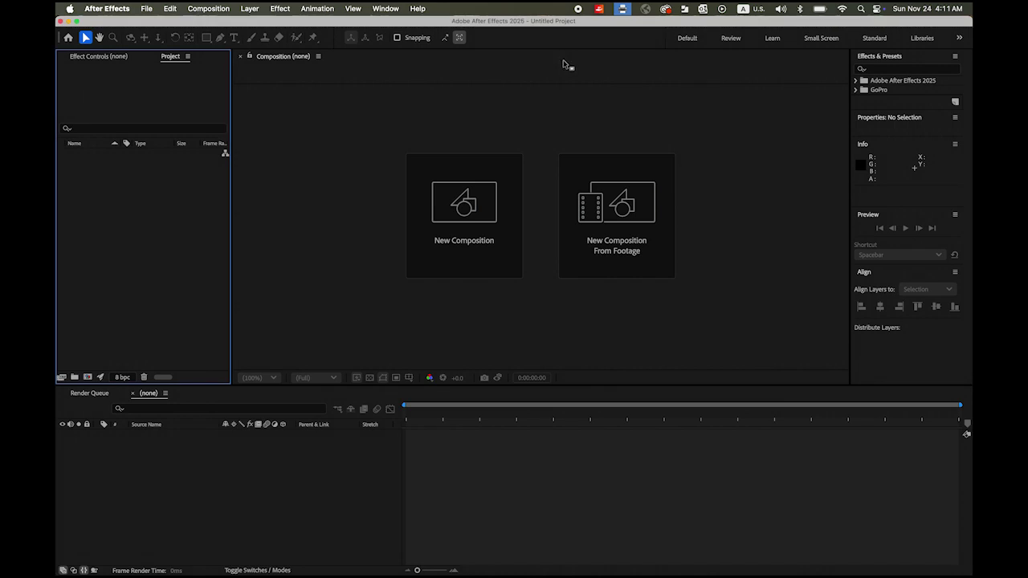
Step: Import city_night.mp4 from the Long Exposure AE folder using File > Import > File
left_click(149, 8)
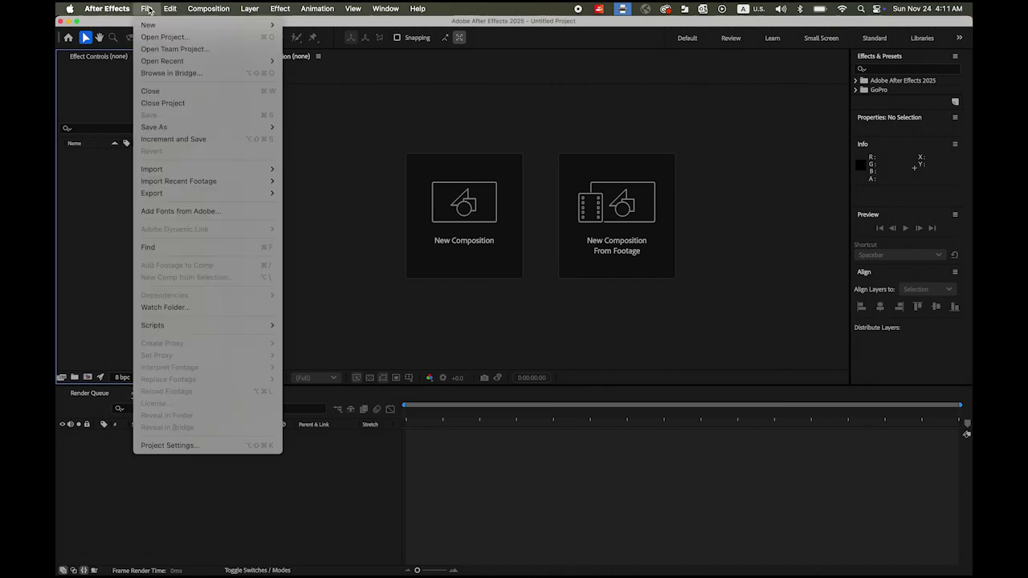
mouse_move(174, 171)
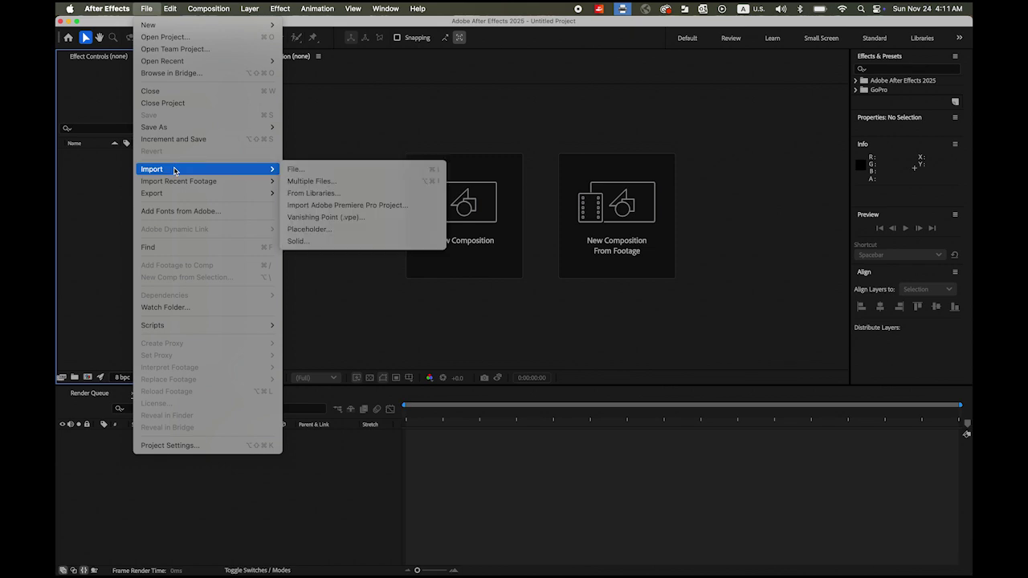
left_click(326, 170)
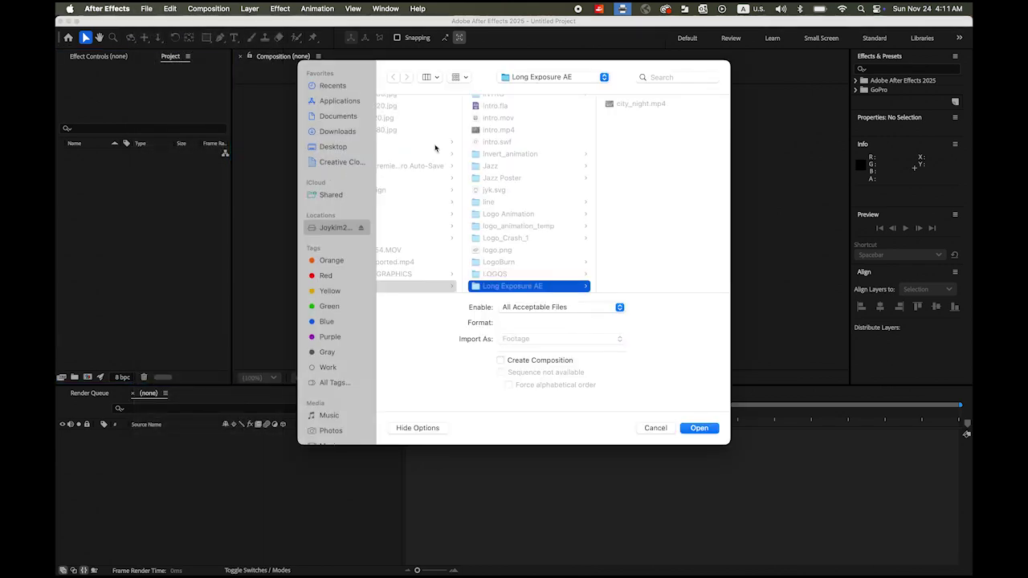
left_click(638, 103)
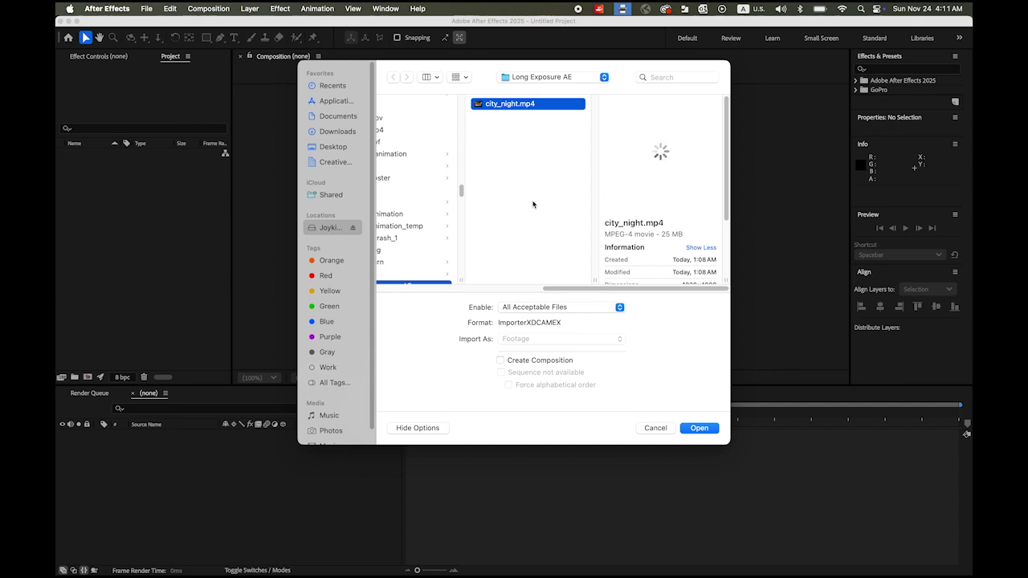
left_click(706, 429)
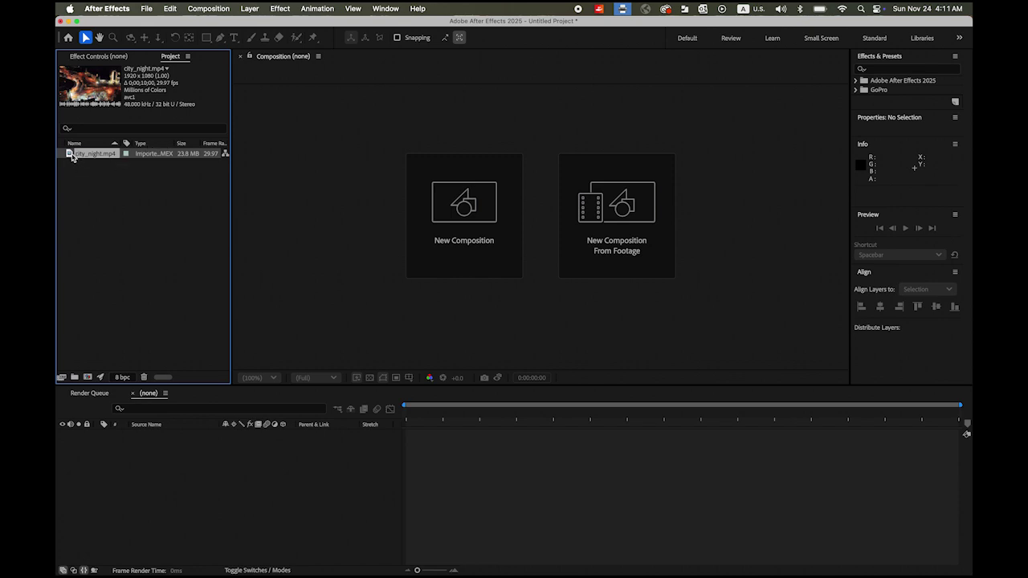
Step: Make a city_night composition from city_night.mp4, preview it, and rewind to frame 0
left_click_drag(71, 154, 606, 222)
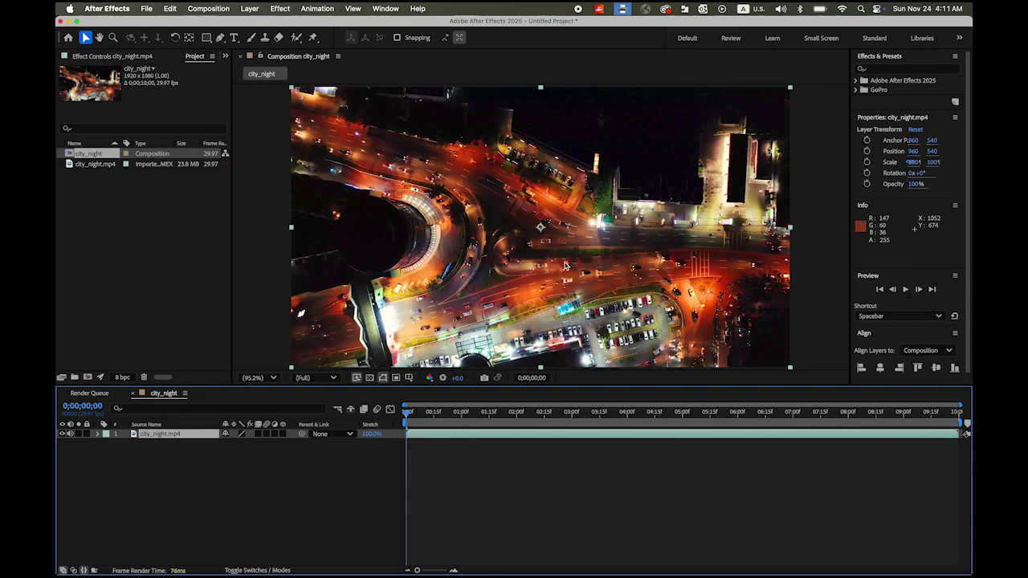
key("space")
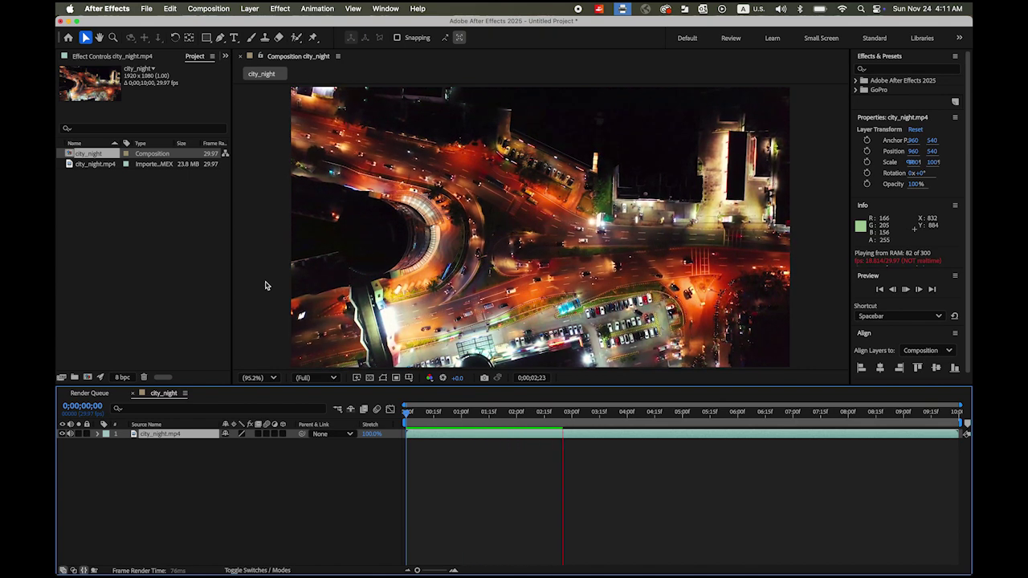
key("space")
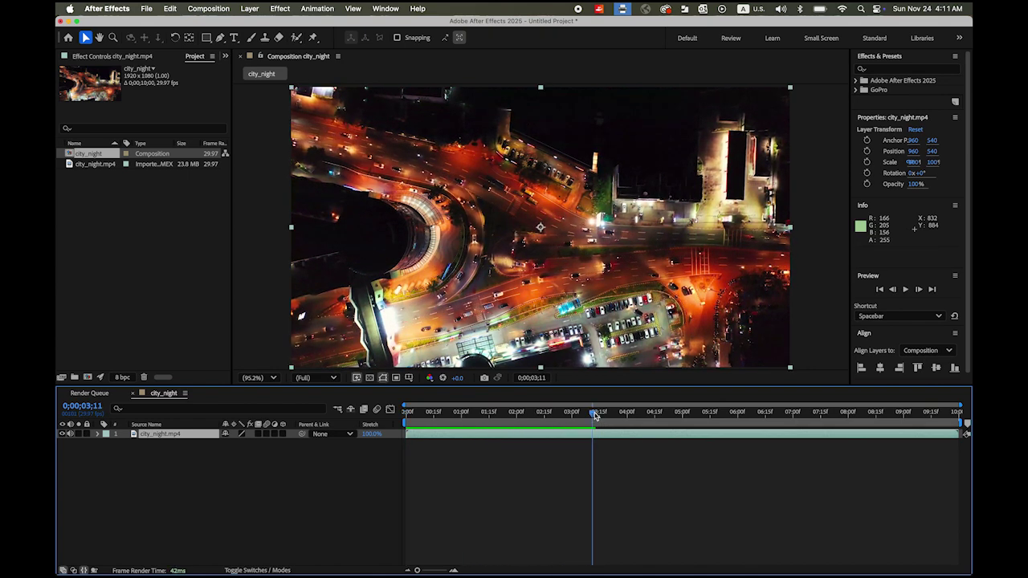
left_click_drag(595, 415, 407, 413)
Step: Search Effects & Presets for 'echo' and apply Echo to the city_night layer
left_click(882, 71)
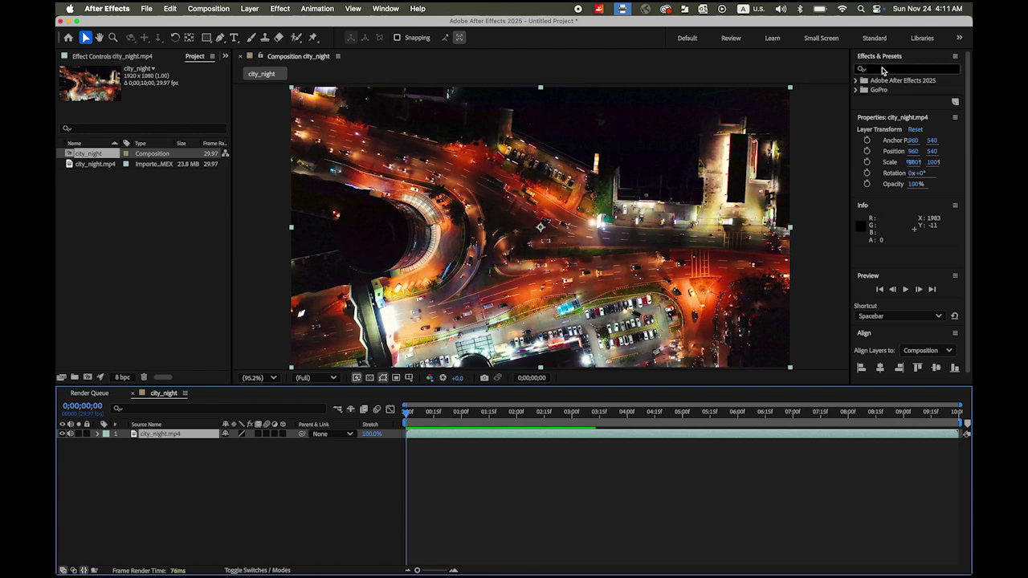
left_click(882, 71)
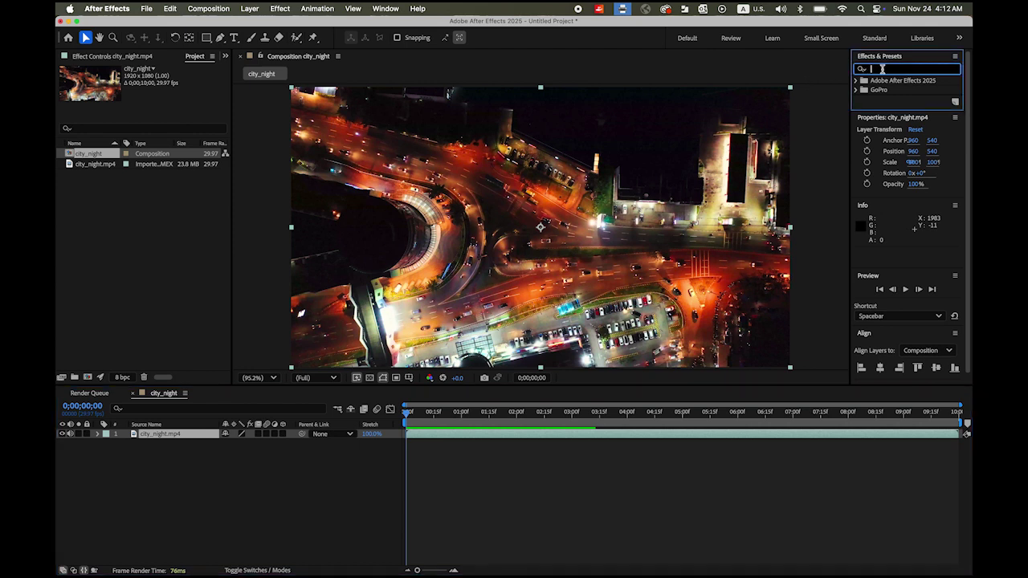
type("echo")
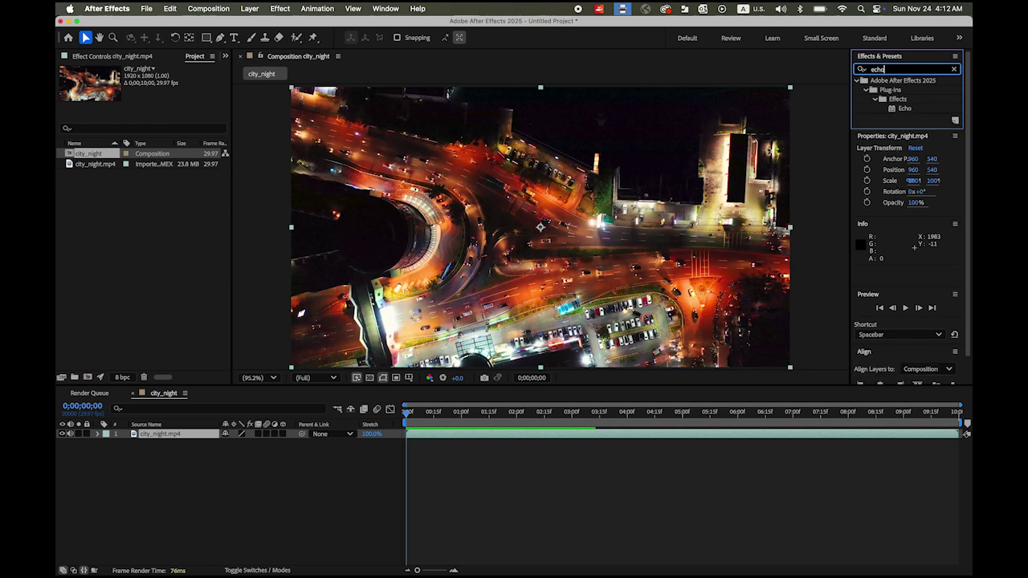
left_click(901, 108)
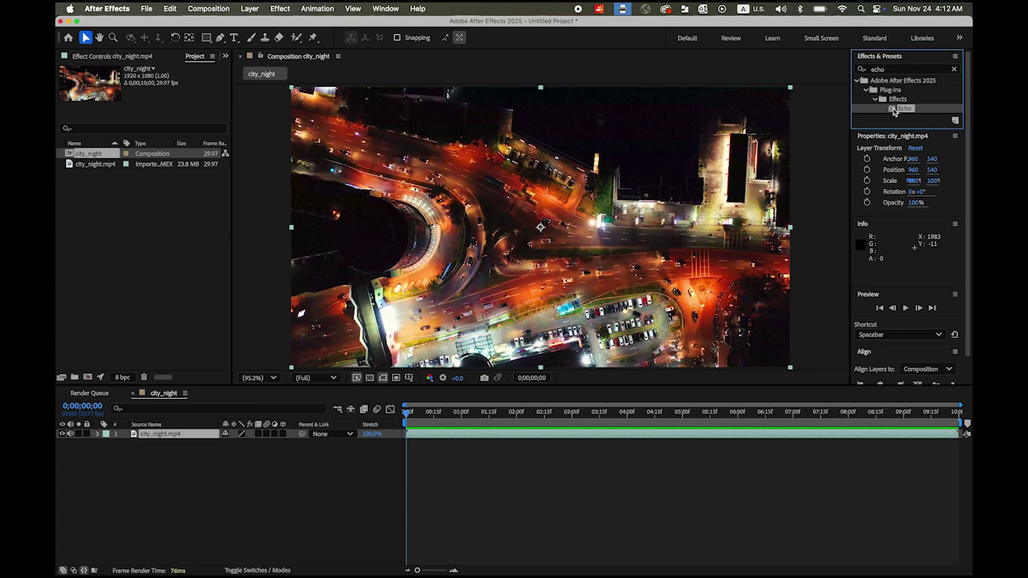
left_click_drag(892, 112, 584, 187)
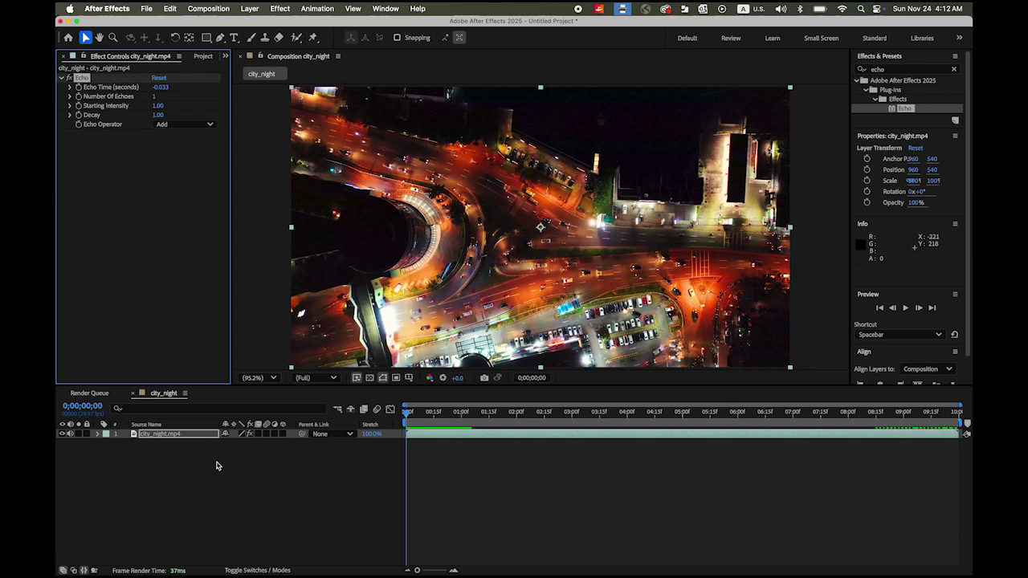
Step: Expand the city_night layer's Effects > Echo group to show Echo Time and Number Of Echoes
left_click(178, 434)
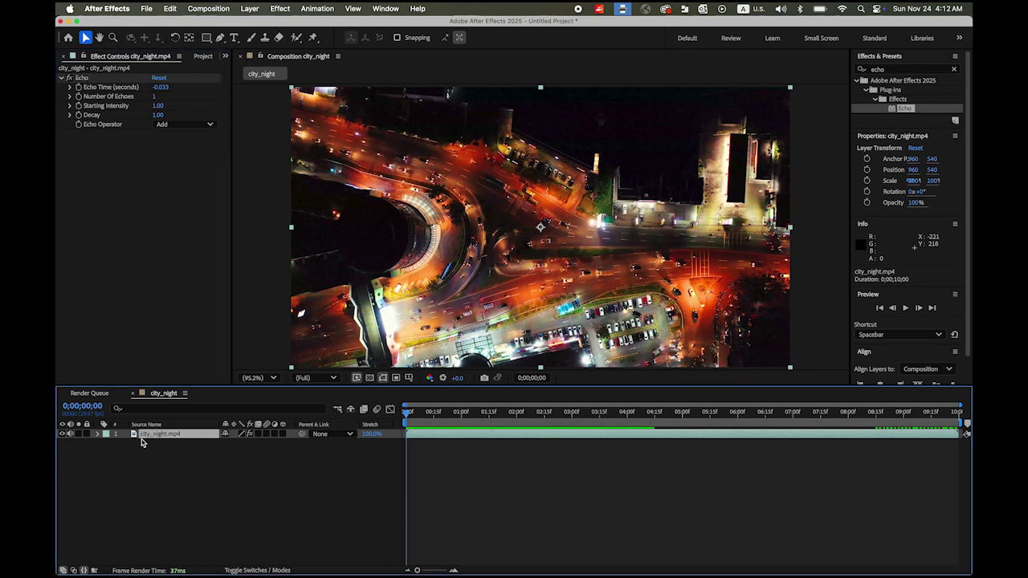
left_click(98, 434)
left_click(108, 445)
left_click(118, 453)
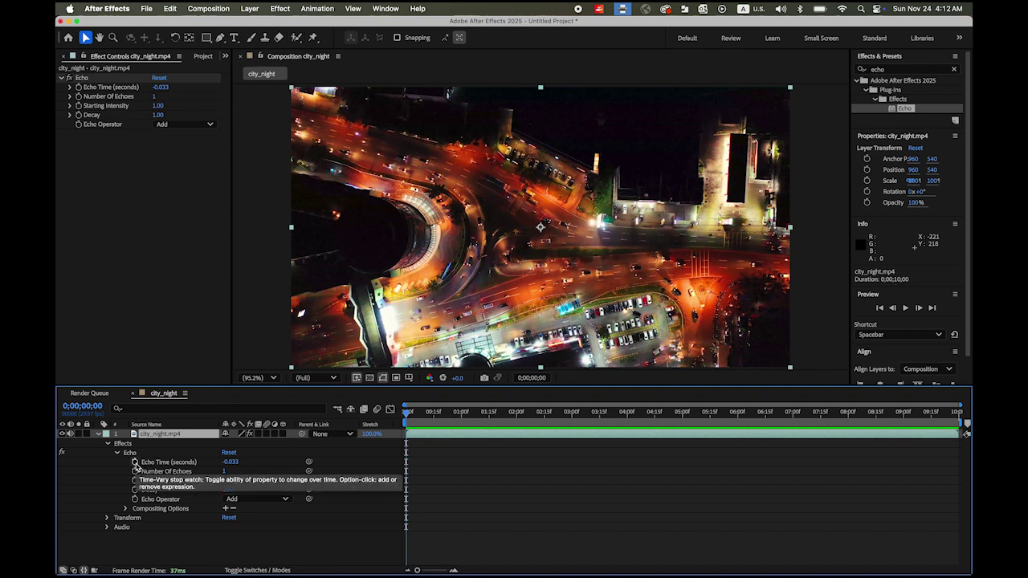
Step: Give Echo Time the expression -this.frameDuration
left_click(137, 466, "alt")
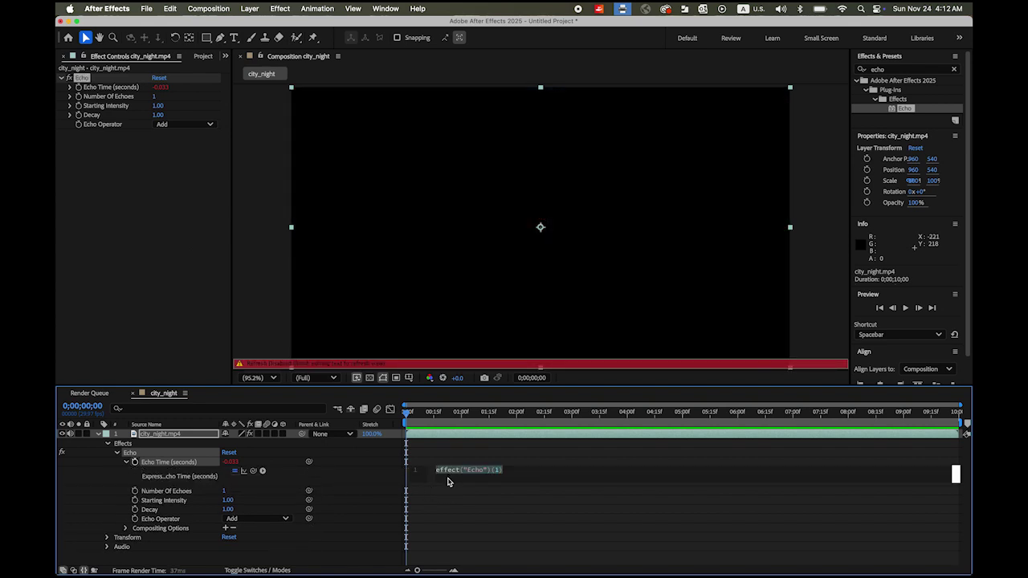
key("BackSpace")
type("-this")
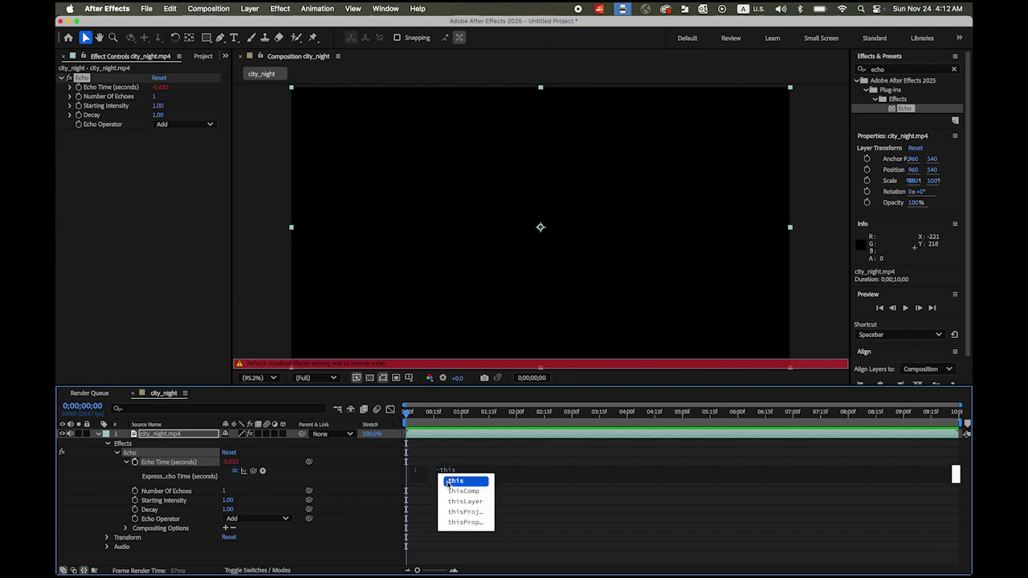
left_click(458, 483)
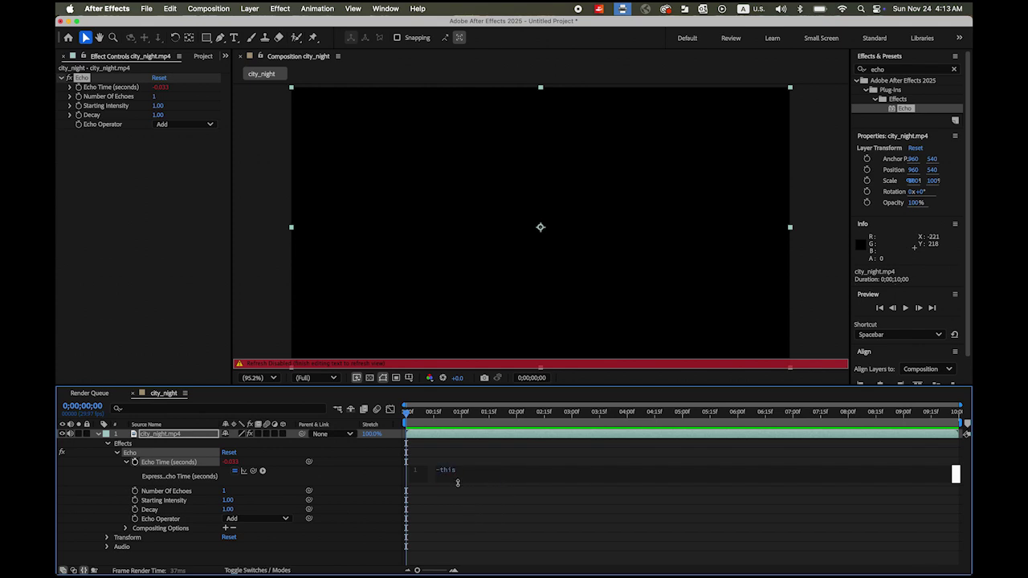
type(".fram")
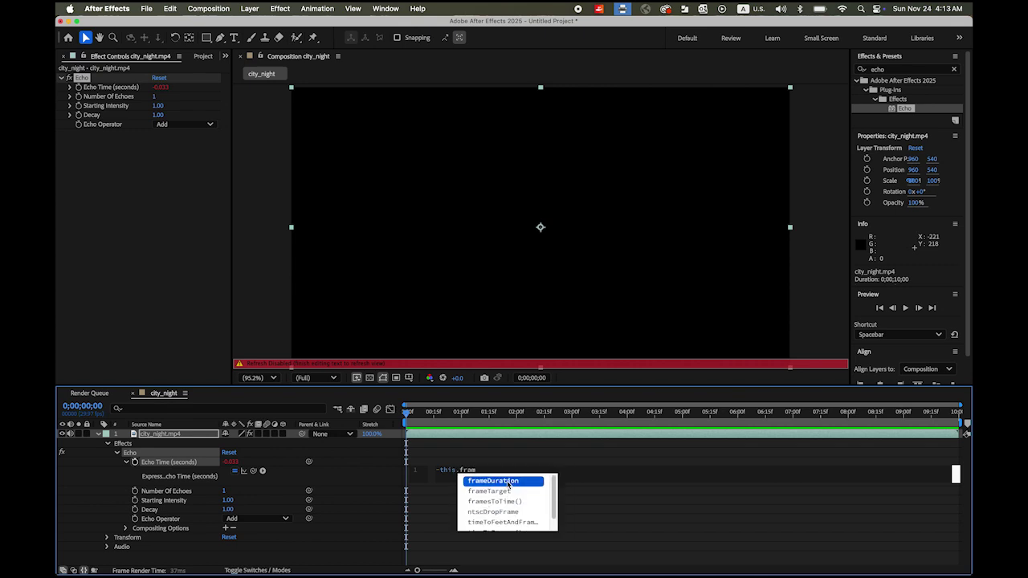
left_click(508, 481)
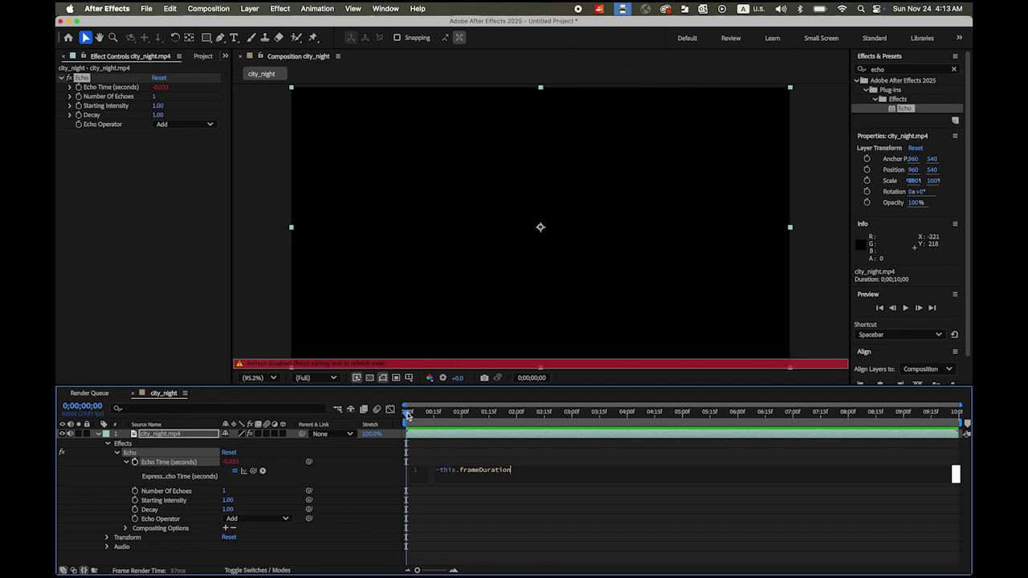
Step: Set Number Of Echoes to 100 and scrub the playhead to check the stacked trails
left_click_drag(408, 414, 458, 416)
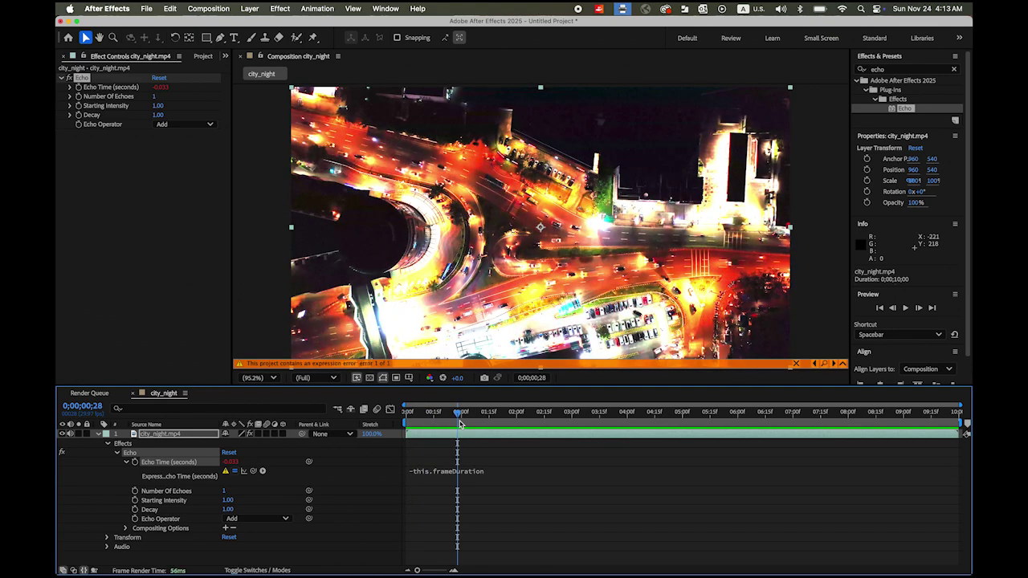
mouse_move(460, 423)
left_mouse_down()
mouse_move(616, 434)
mouse_move(449, 430)
left_mouse_up()
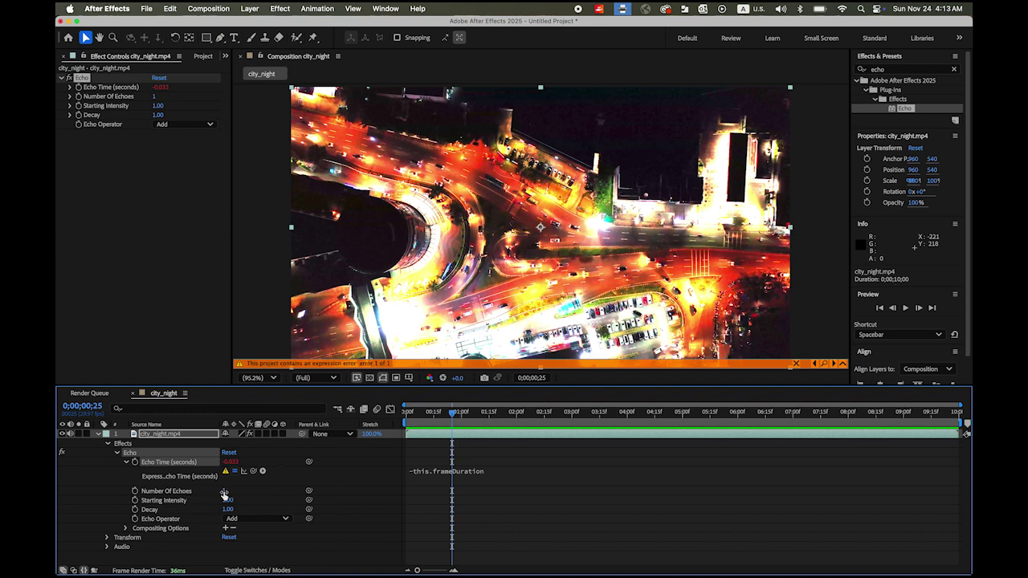
left_click(225, 492)
key("Return")
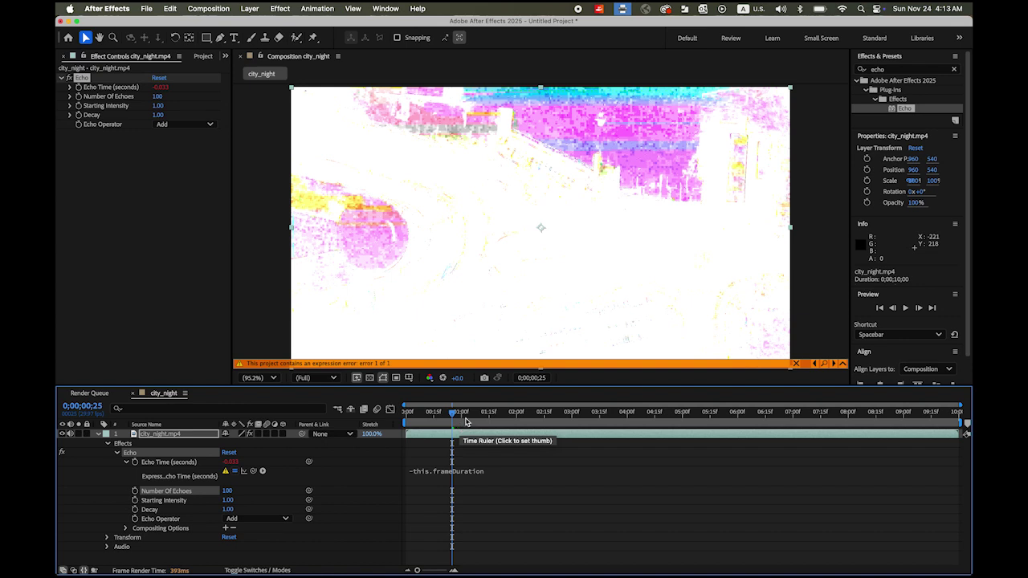
mouse_move(466, 421)
left_mouse_down()
mouse_move(506, 419)
mouse_move(463, 418)
left_mouse_up()
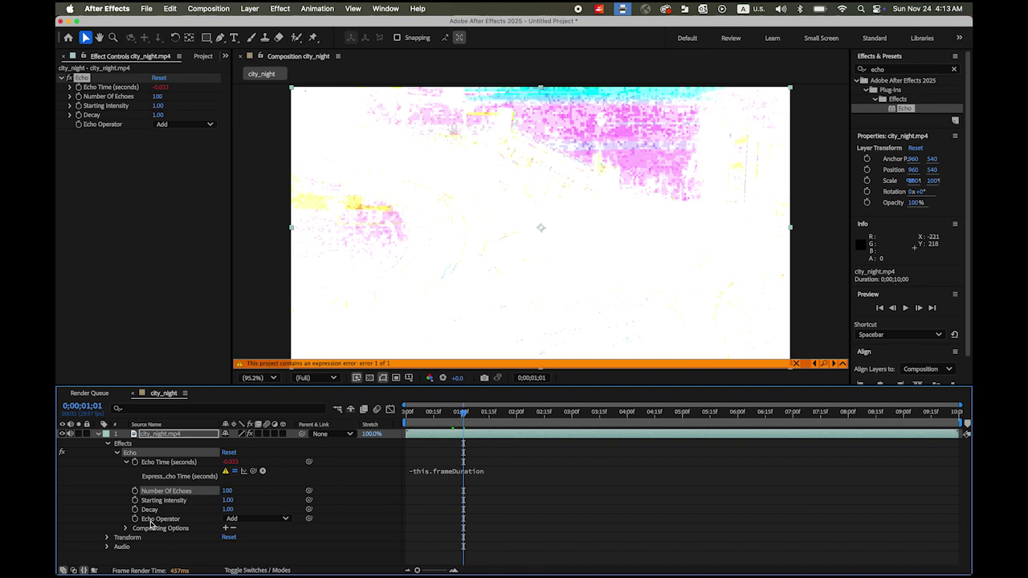
Step: Switch the Echo Operator to Maximum and rewind the playhead to 0;00;00;00
left_click(286, 518)
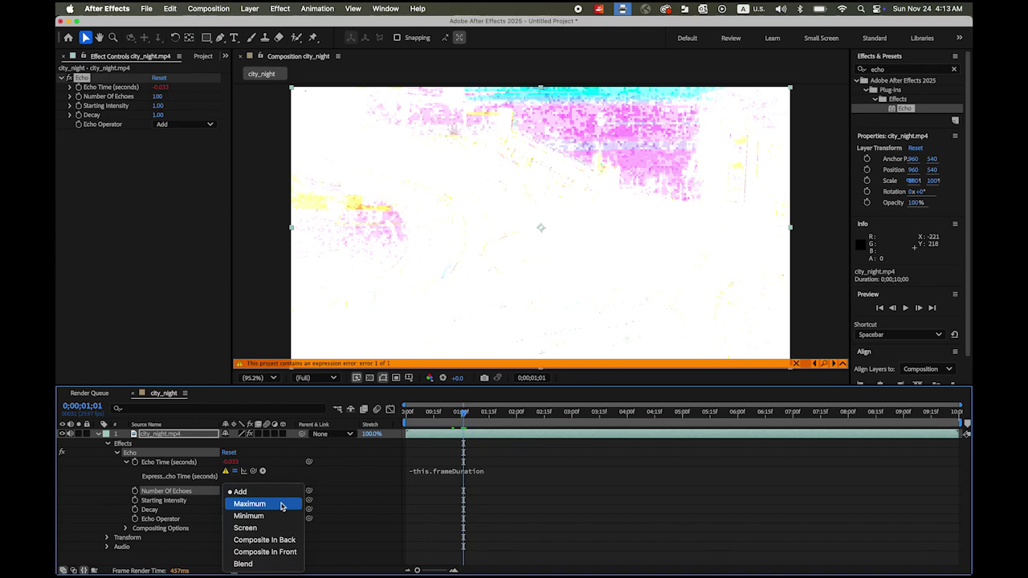
left_click(281, 505)
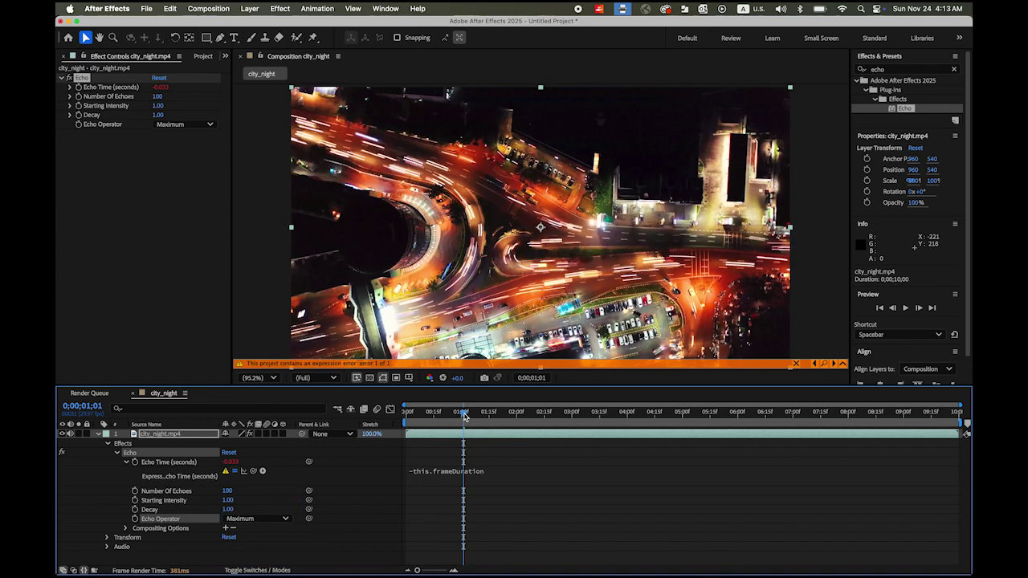
left_click_drag(464, 415, 406, 414)
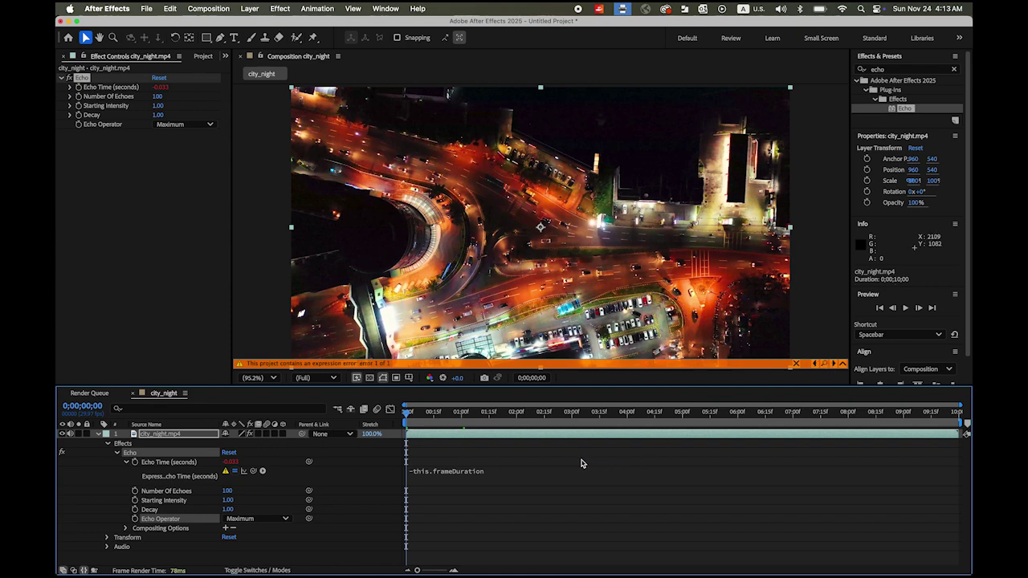
Step: Play the 300-frame light-trail preview and collapse the layer's effect properties
key("space")
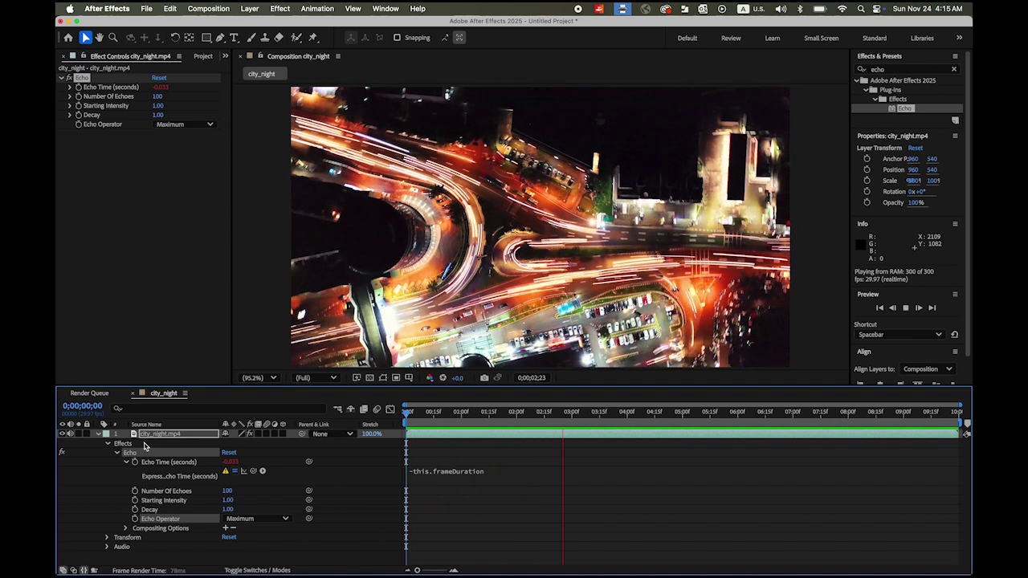
left_click(99, 435)
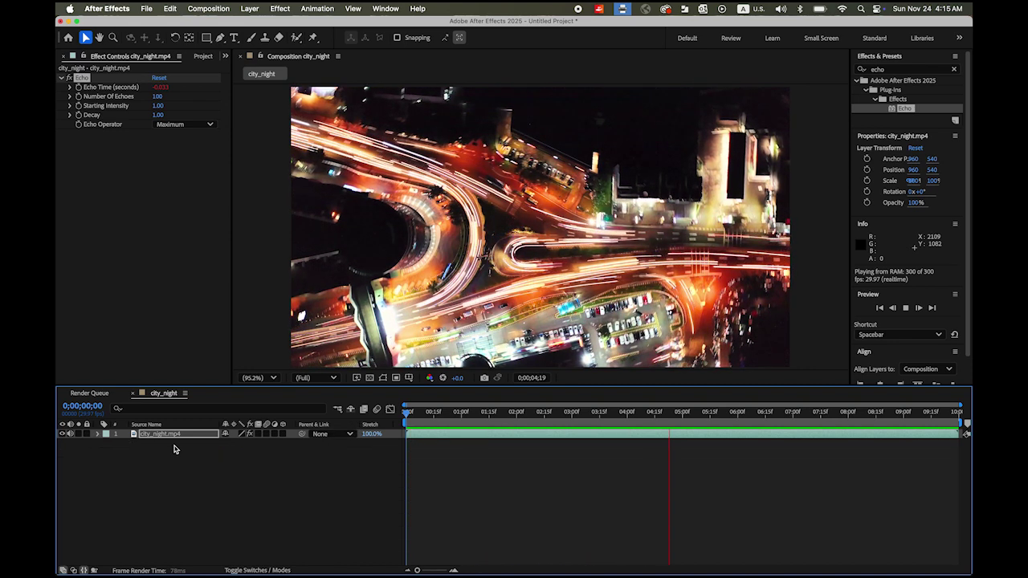
Step: Pre-compose city_night.mp4 into 'long_exposure', moving all attributes into the new composition
left_click(906, 309)
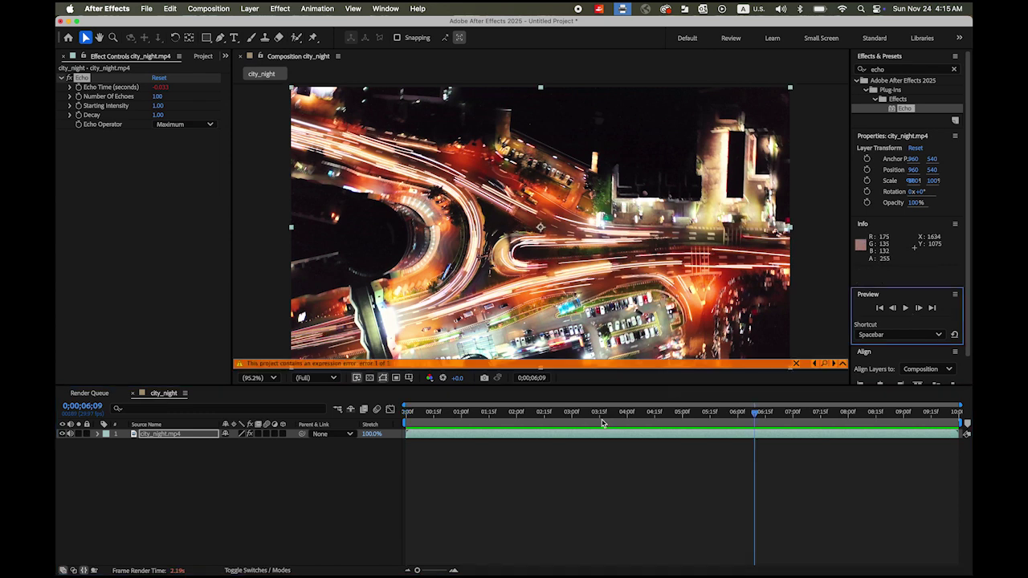
left_click(181, 435)
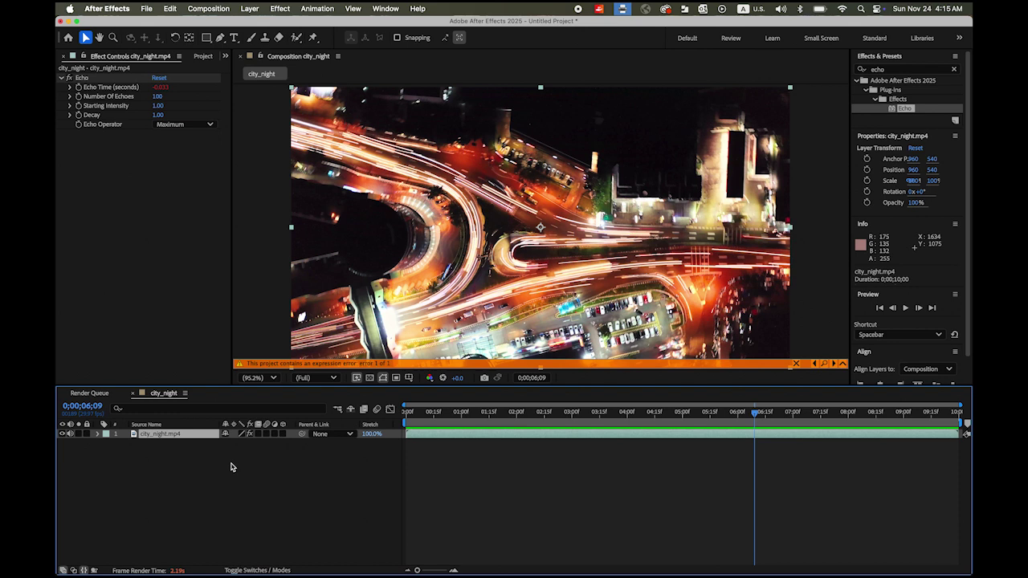
key("super+shift+c")
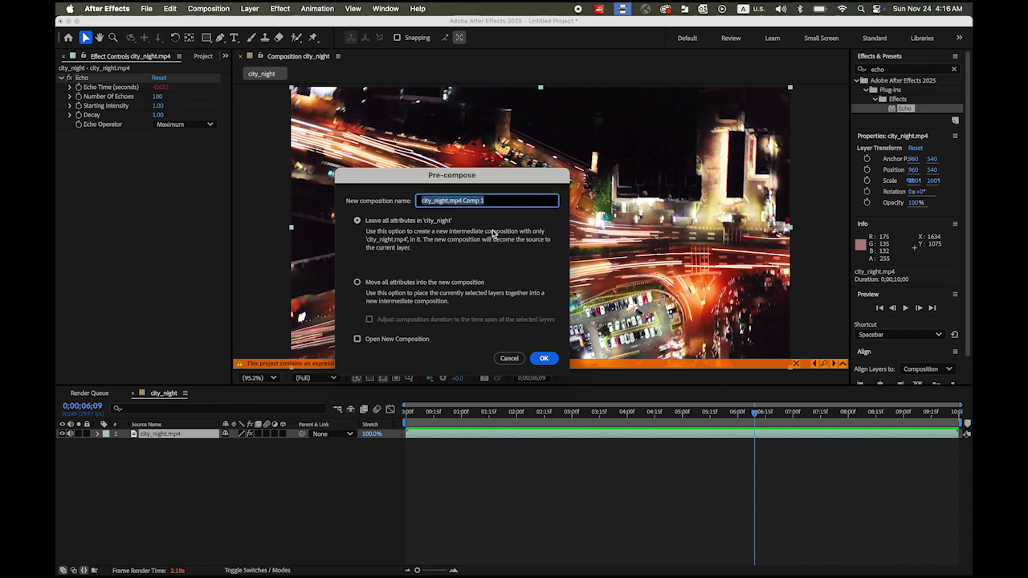
type("long_exposure")
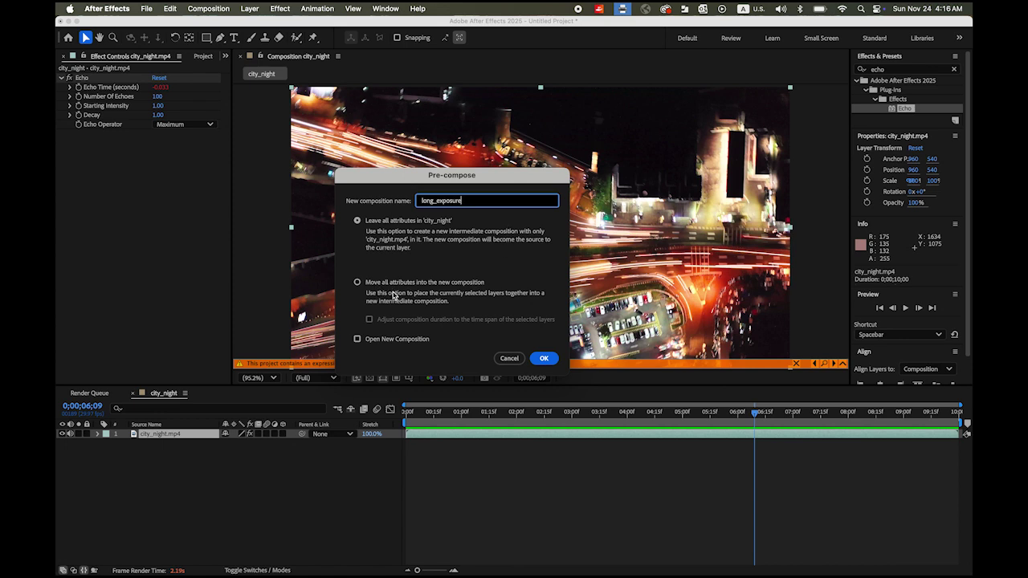
left_click(358, 283)
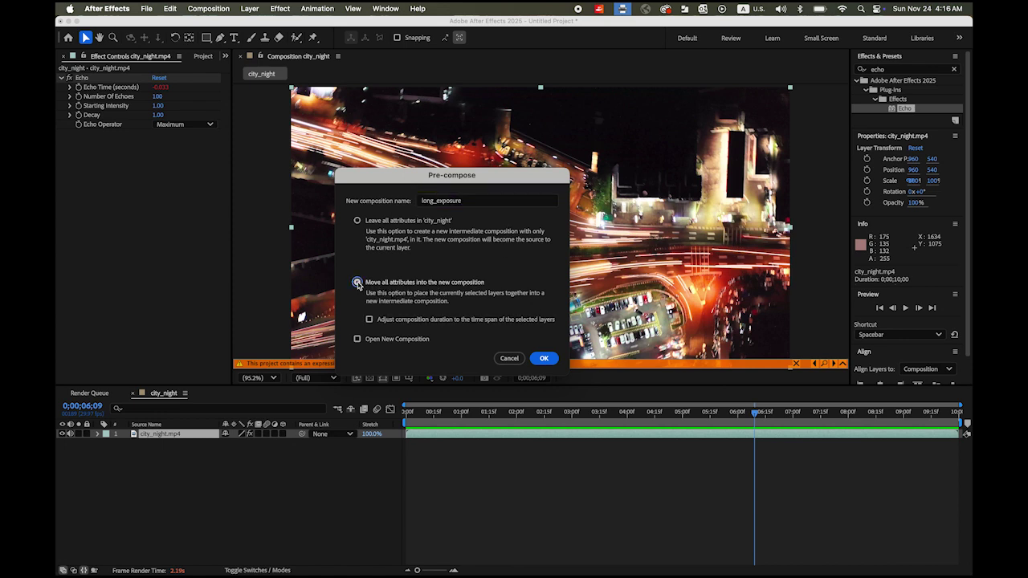
left_click(543, 358)
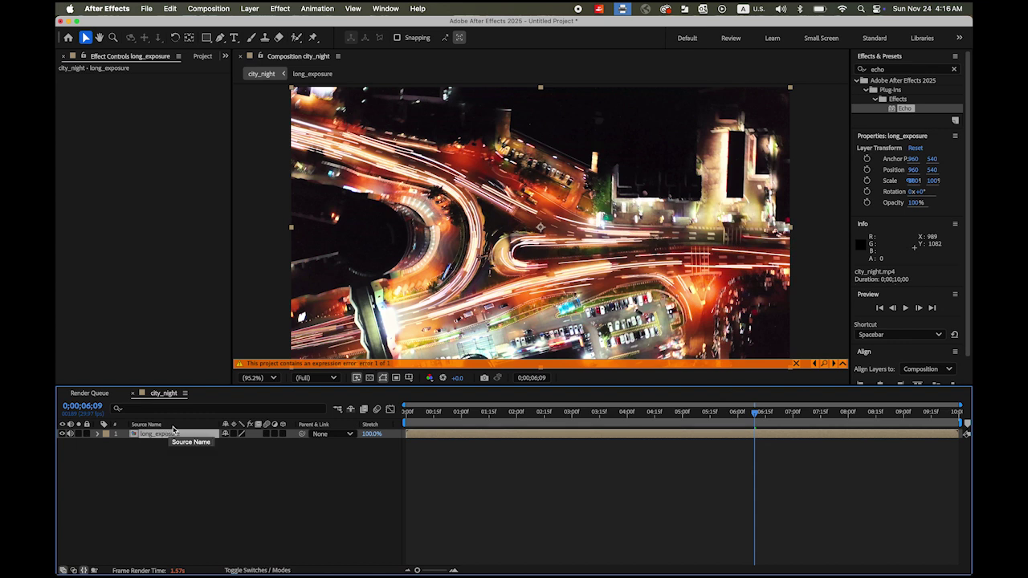
Step: Show the timeline's Stretch column and enter a 50% time stretch for long_exposure
left_click(173, 426)
left_click(172, 426)
right_click(173, 428)
mouse_move(201, 467)
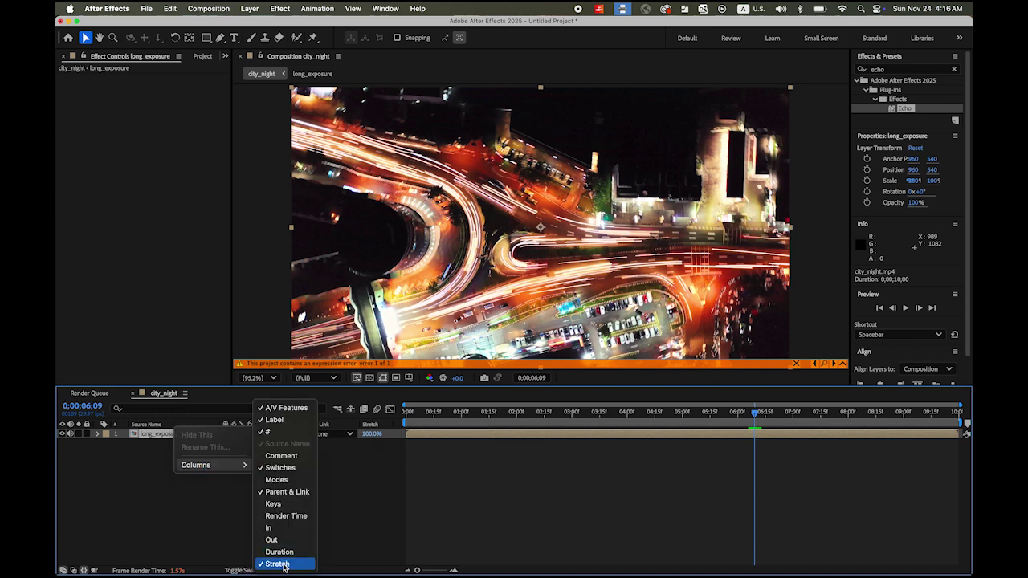
left_click(382, 511)
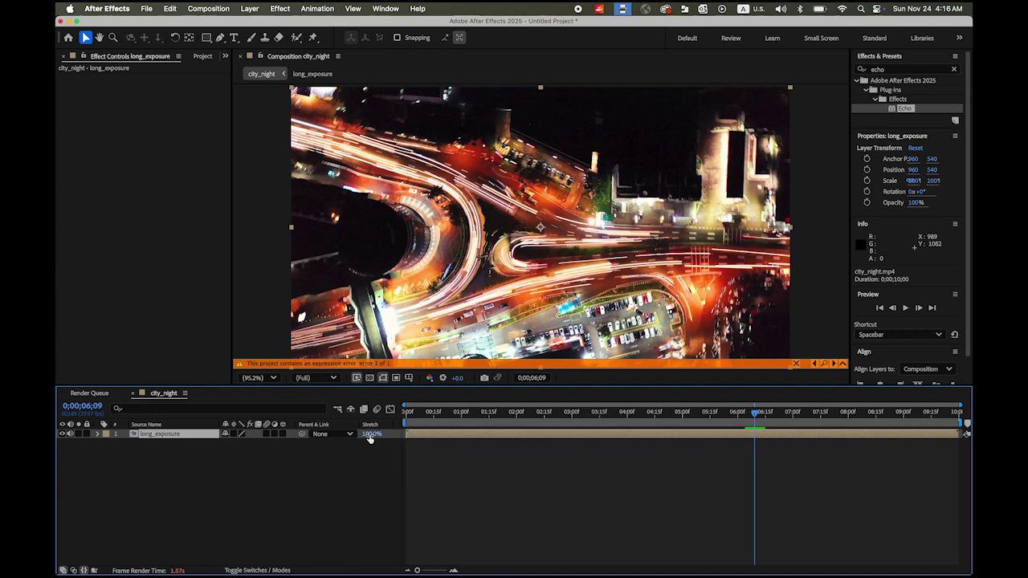
left_click(370, 434)
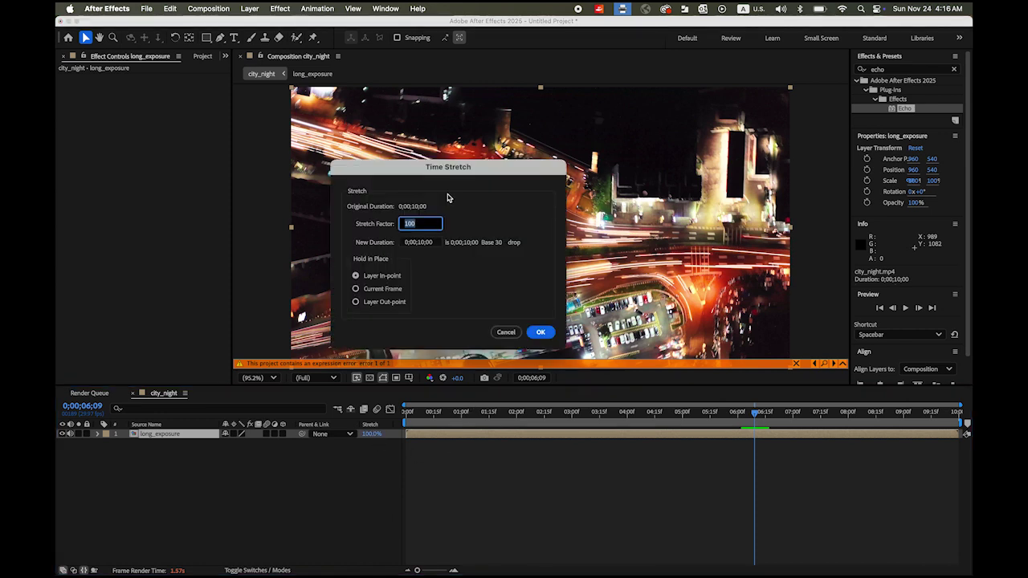
type("50")
Step: Confirm the 50% stretch, end the work area at 5 seconds, and preview from the start
left_click(540, 332)
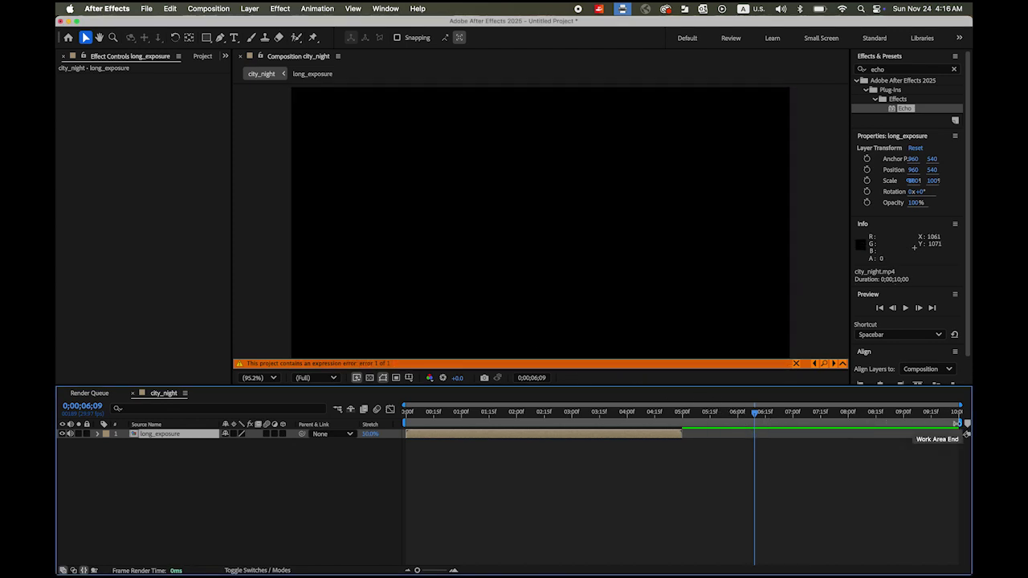
left_click_drag(966, 434, 680, 442)
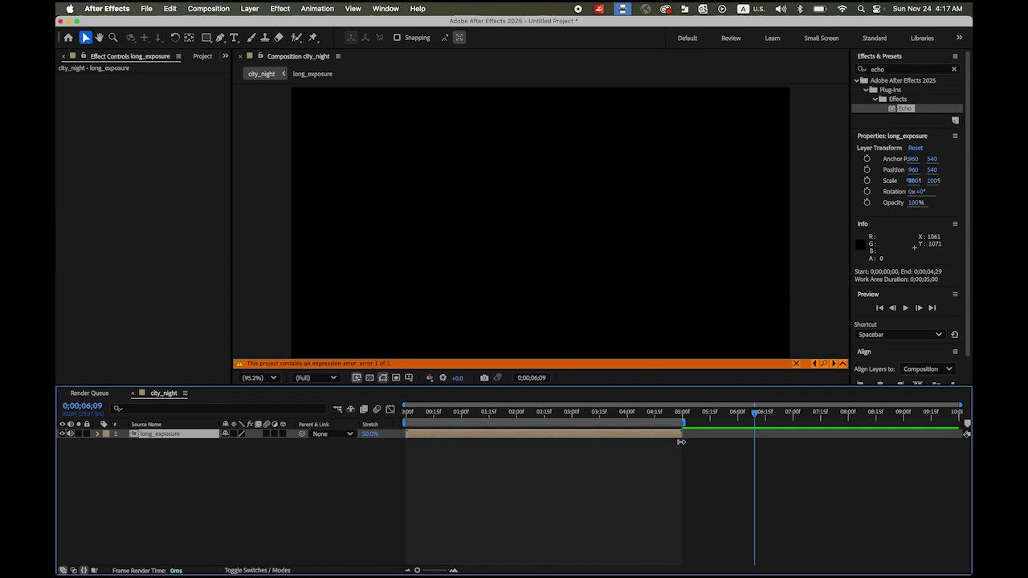
left_click_drag(755, 412, 318, 300)
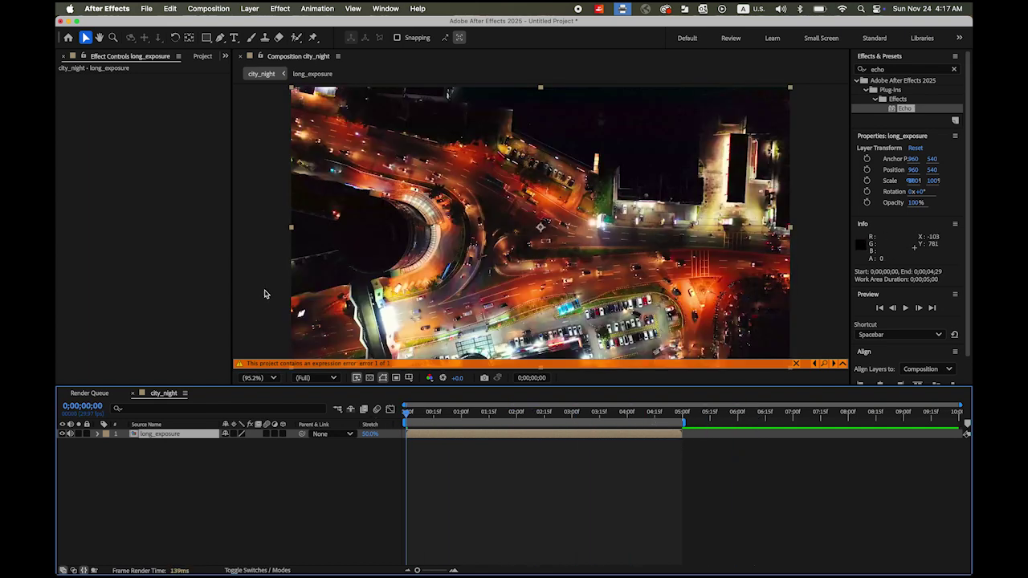
key("space")
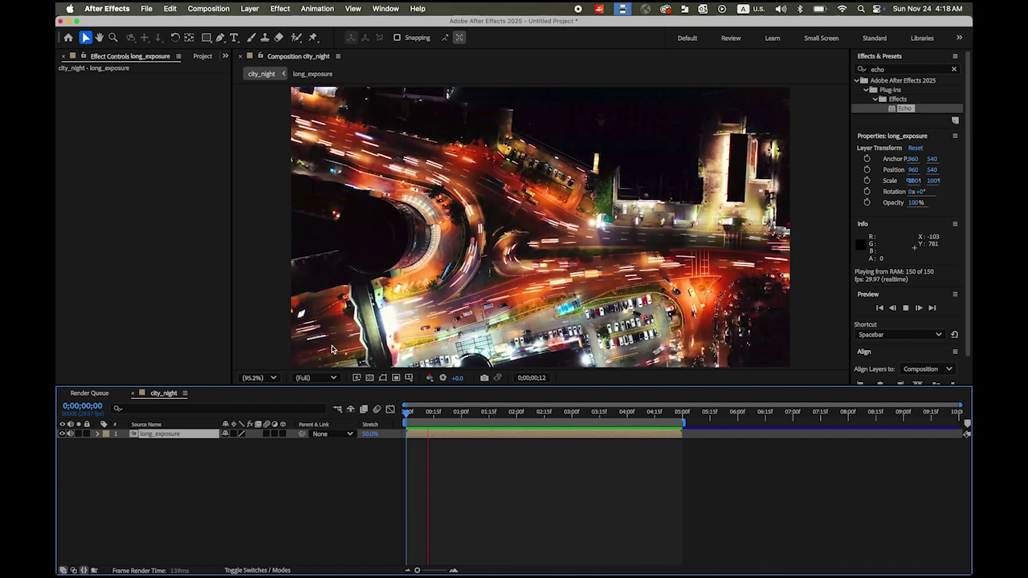
Step: Stop playback and save the project under the new name city_night_long_exposure.aep
left_click(906, 309)
left_click(147, 8)
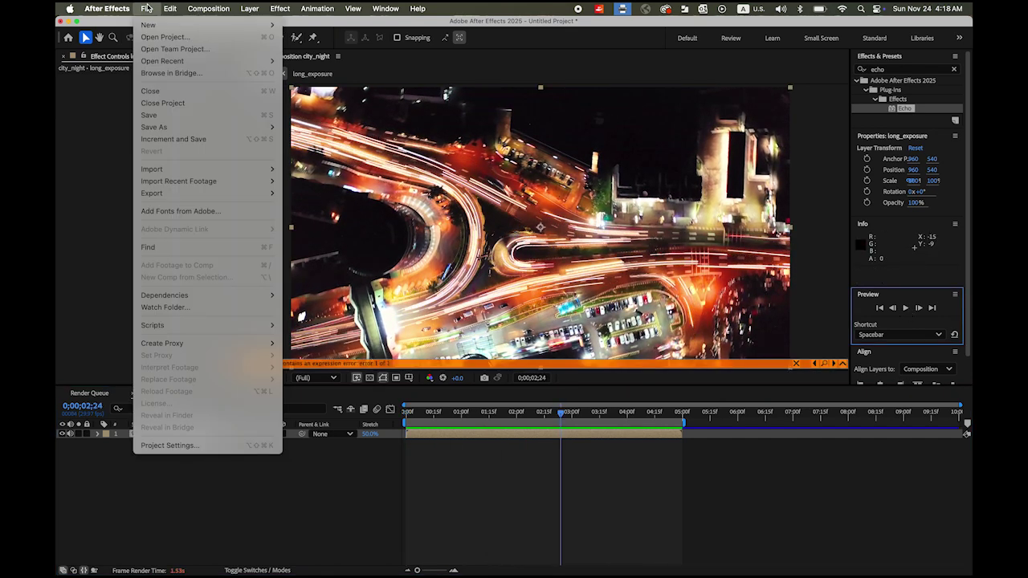
mouse_move(192, 127)
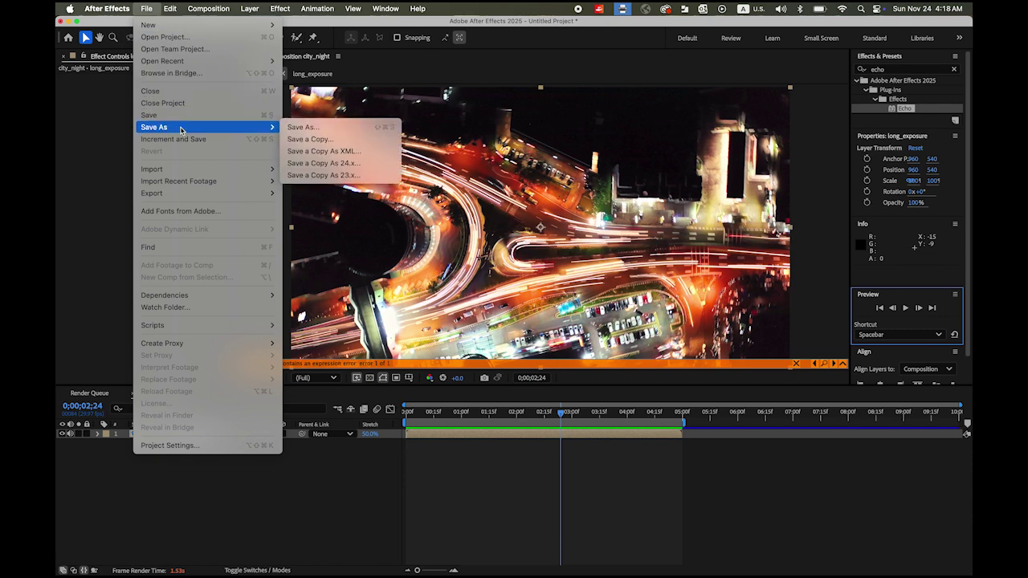
left_click(337, 138)
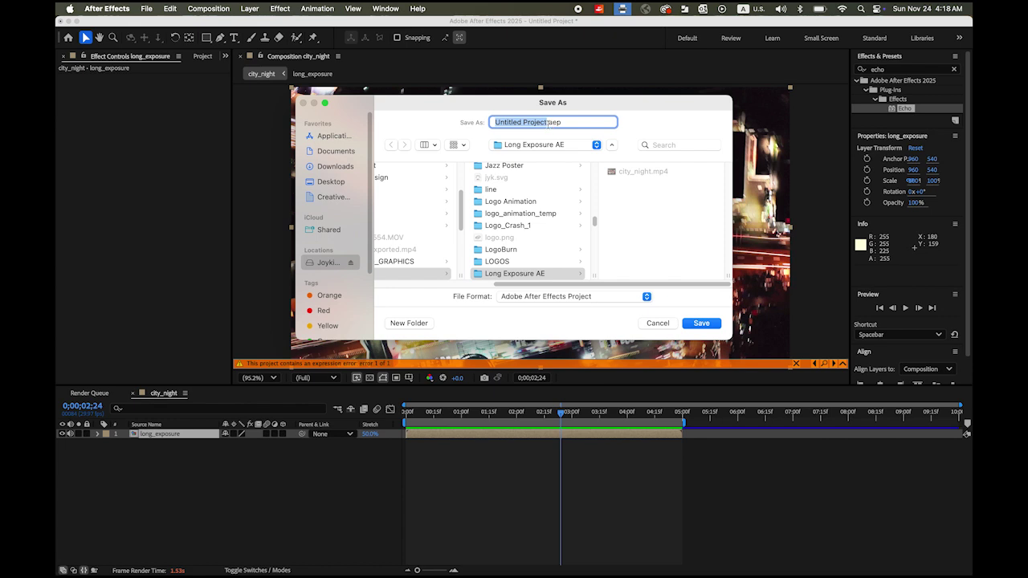
type("city_night_long_exposure")
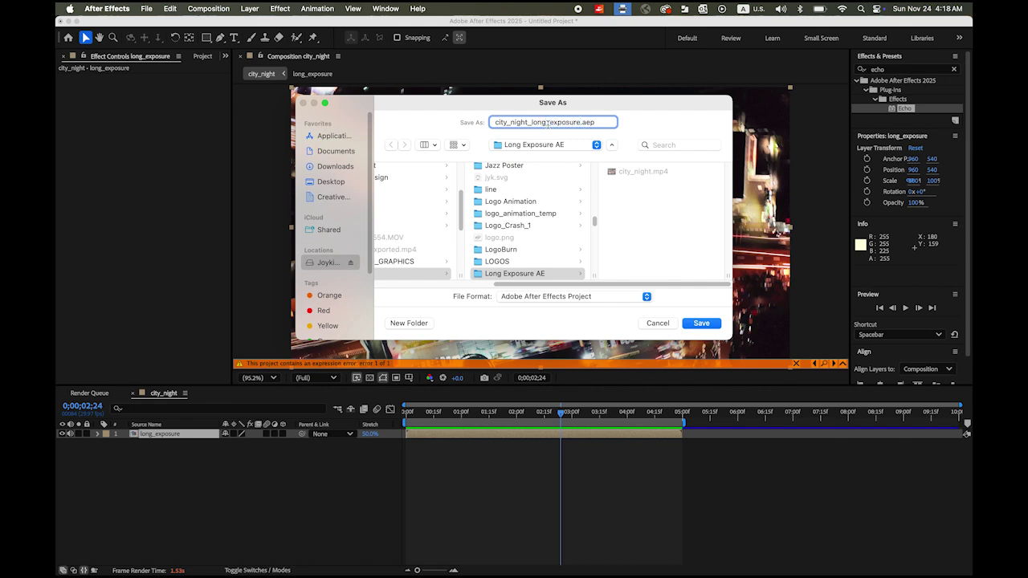
left_click(701, 323)
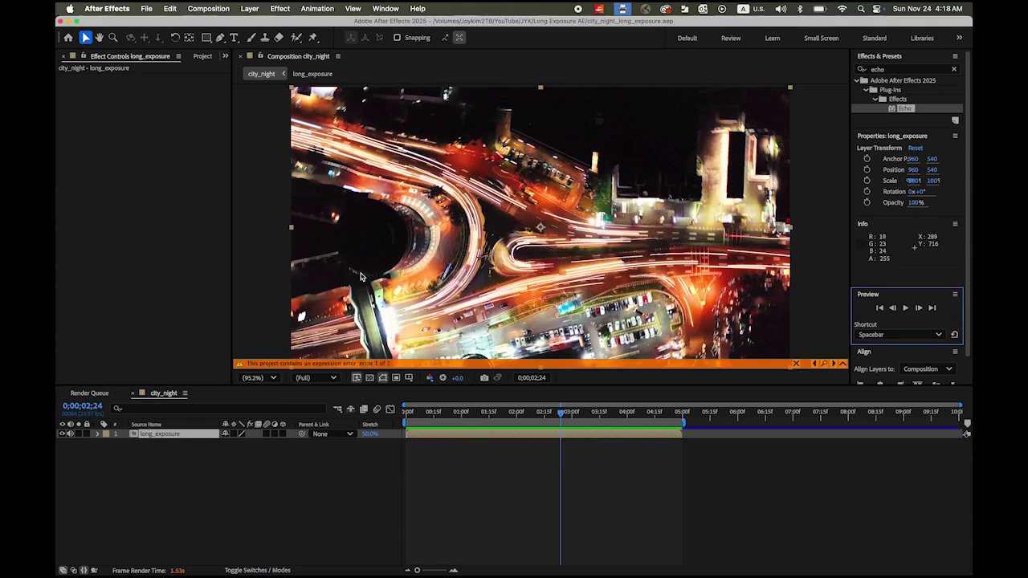
Step: Add the city_night composition to the Render Queue
left_click(145, 7)
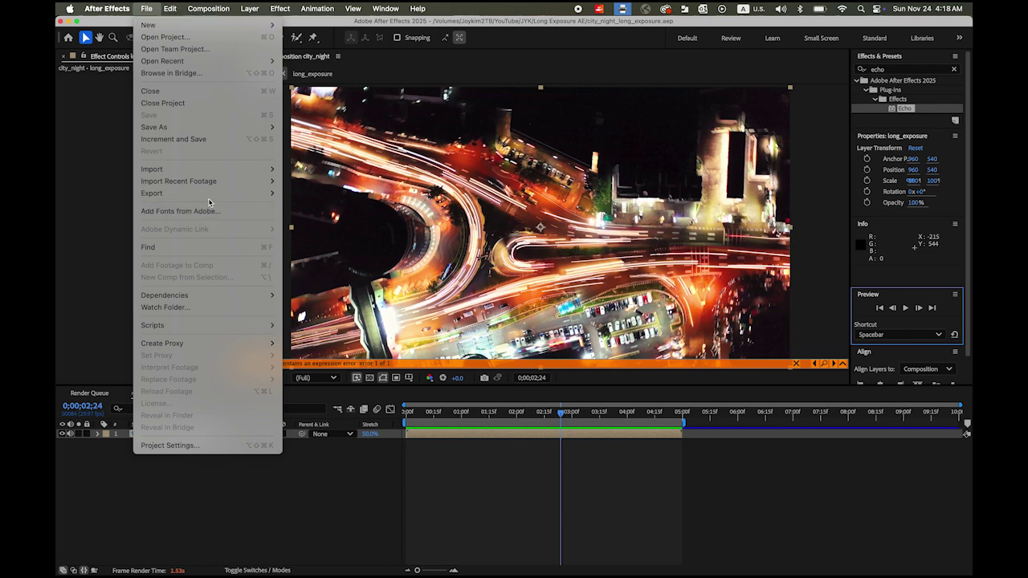
mouse_move(213, 198)
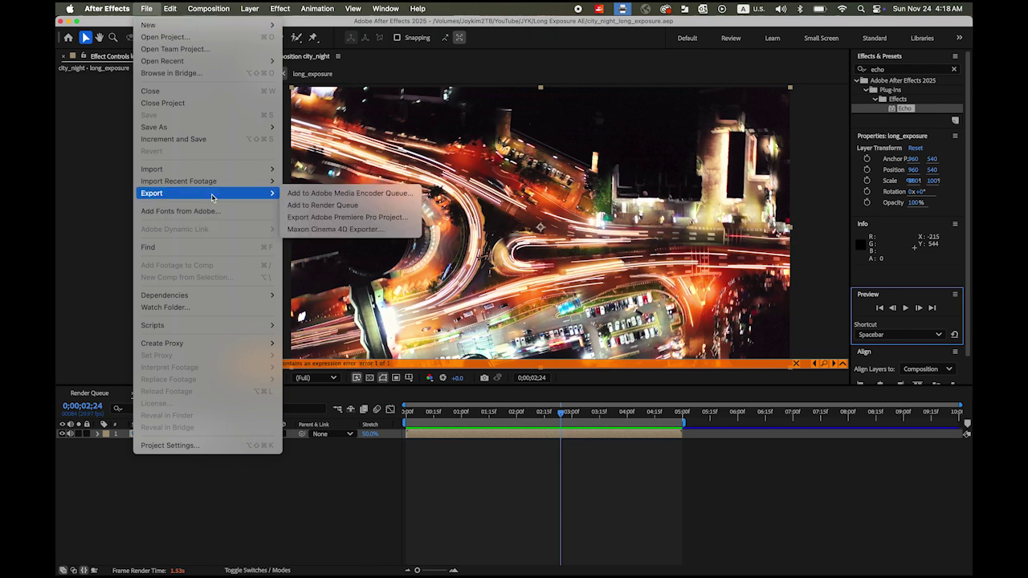
left_click(334, 206)
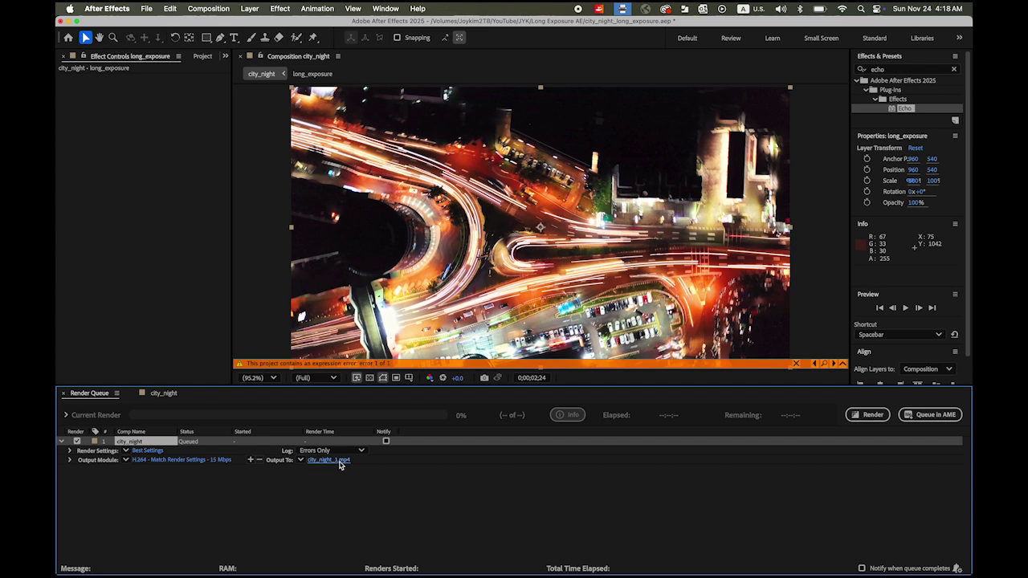
Step: Name the output file city_night_long_exposure.mp4 and start the render
left_click(339, 463)
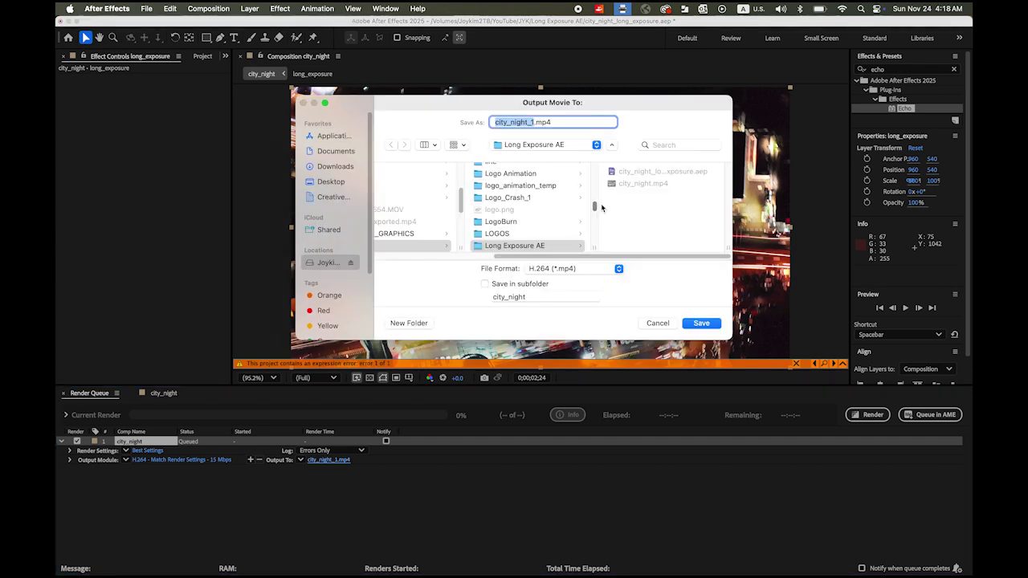
left_click(532, 121)
key("BackSpace")
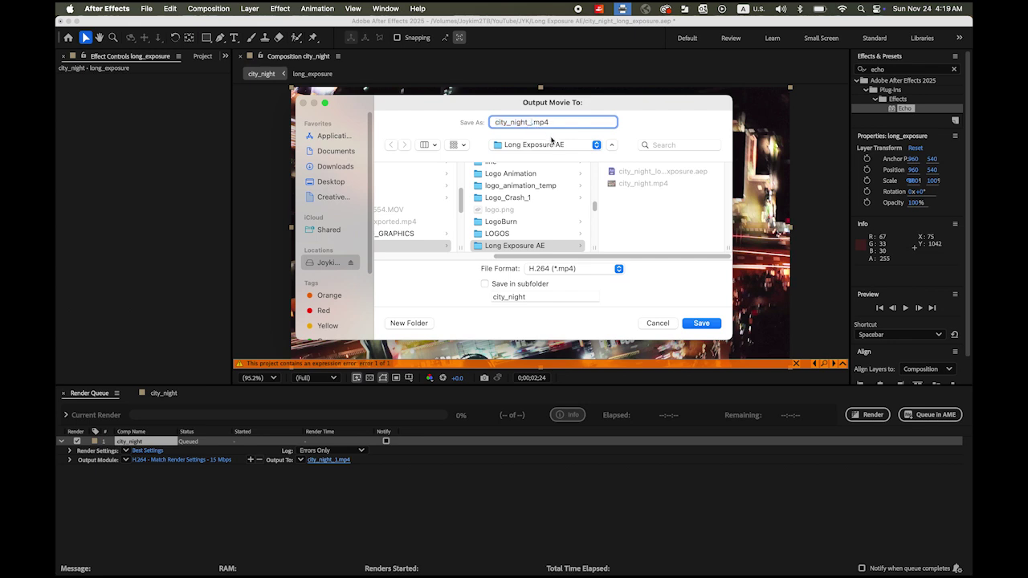
type("long_exposure")
left_click(704, 324)
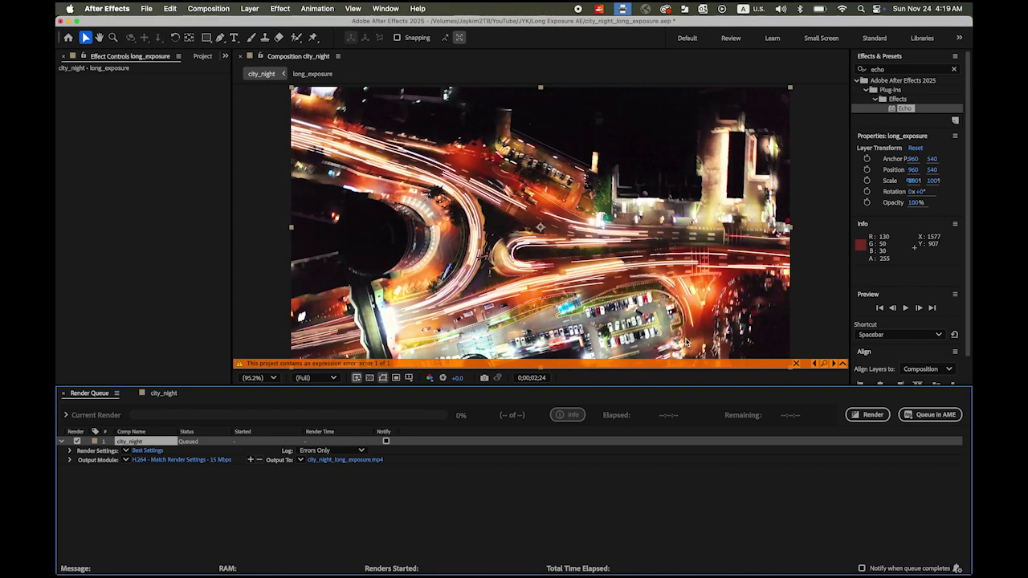
left_click(875, 416)
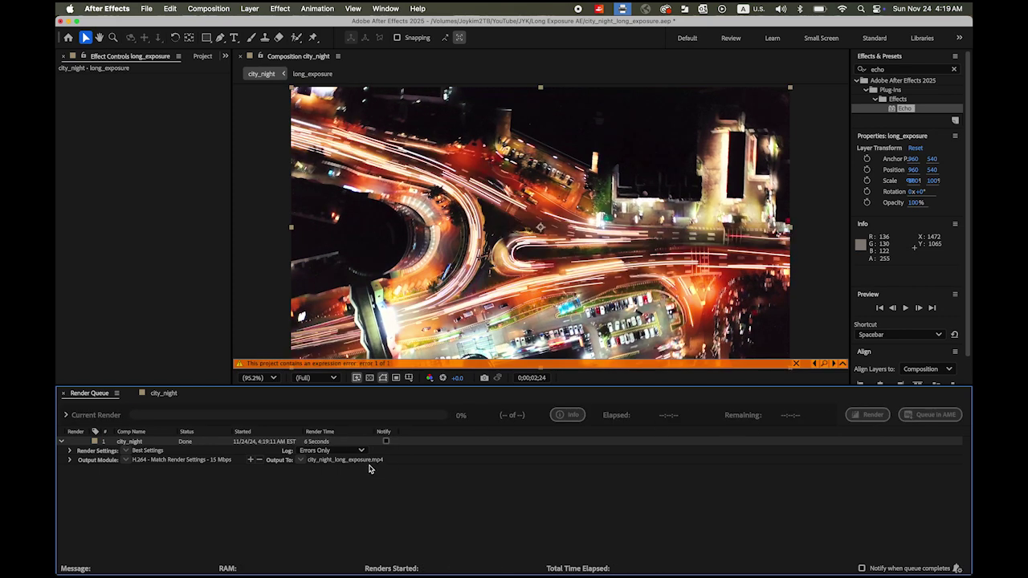
Step: In Finder, Quick Look the rendered city_night_long_exposure.mp4
left_click(81, 566)
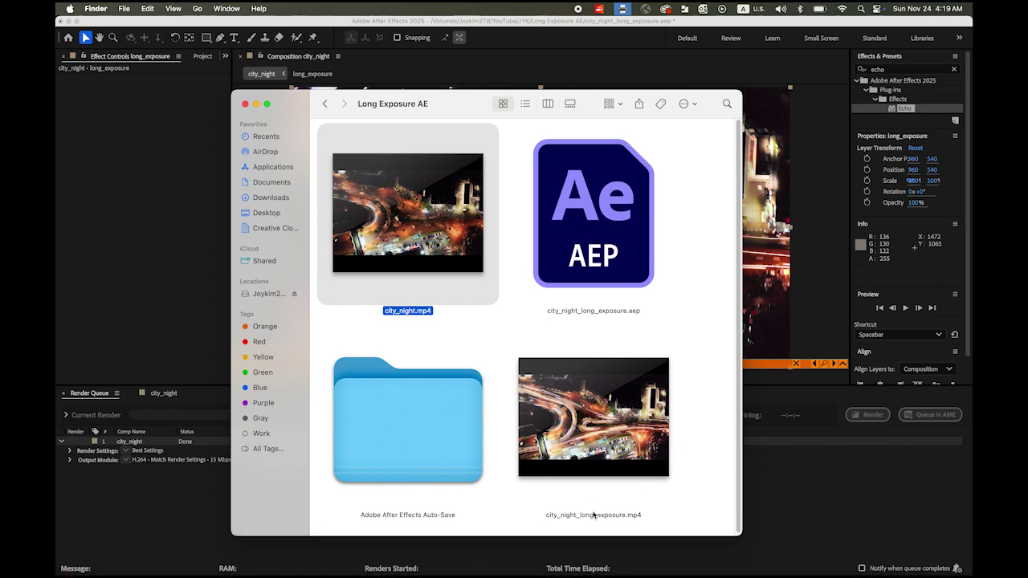
left_click(614, 451)
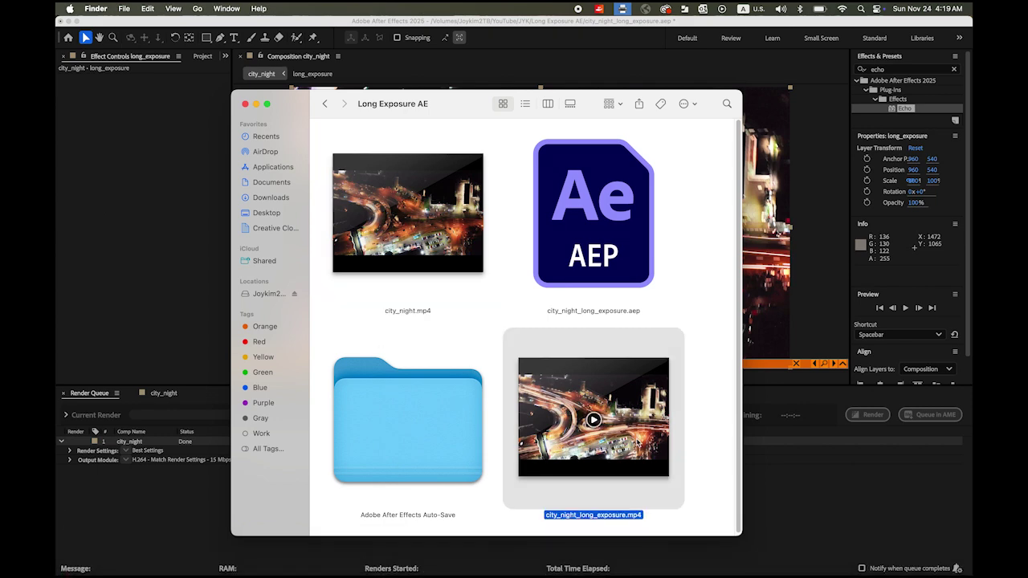
key("space")
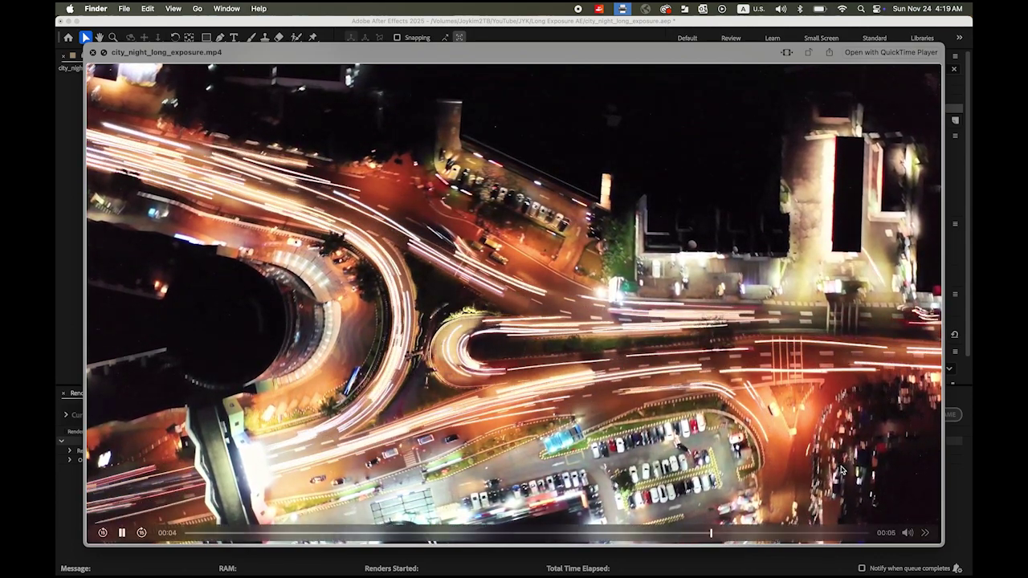
key("space")
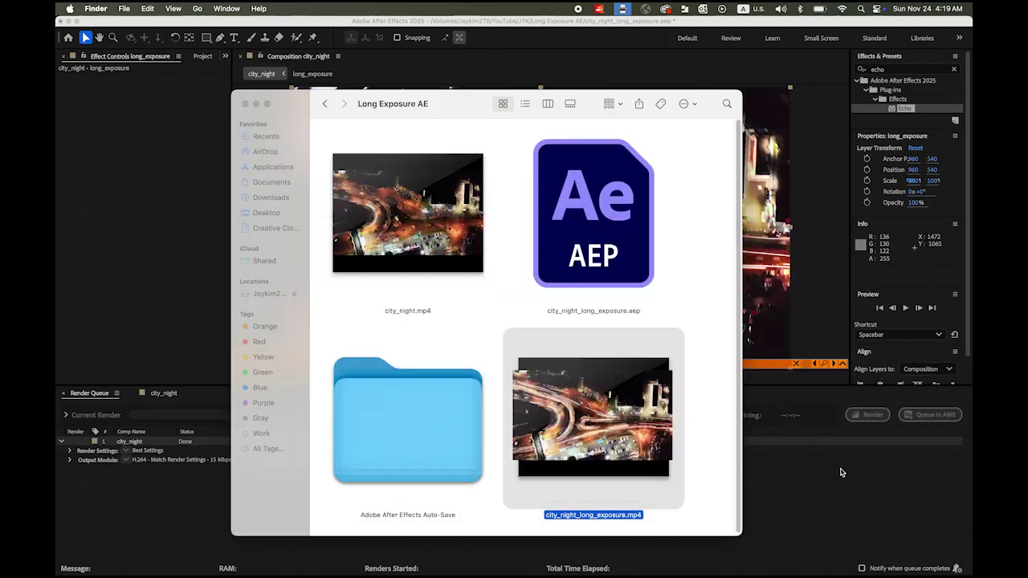
Step: Quick Look the original city_night.mp4 for comparison, then reselect the rendered file
left_click(441, 246)
key("space")
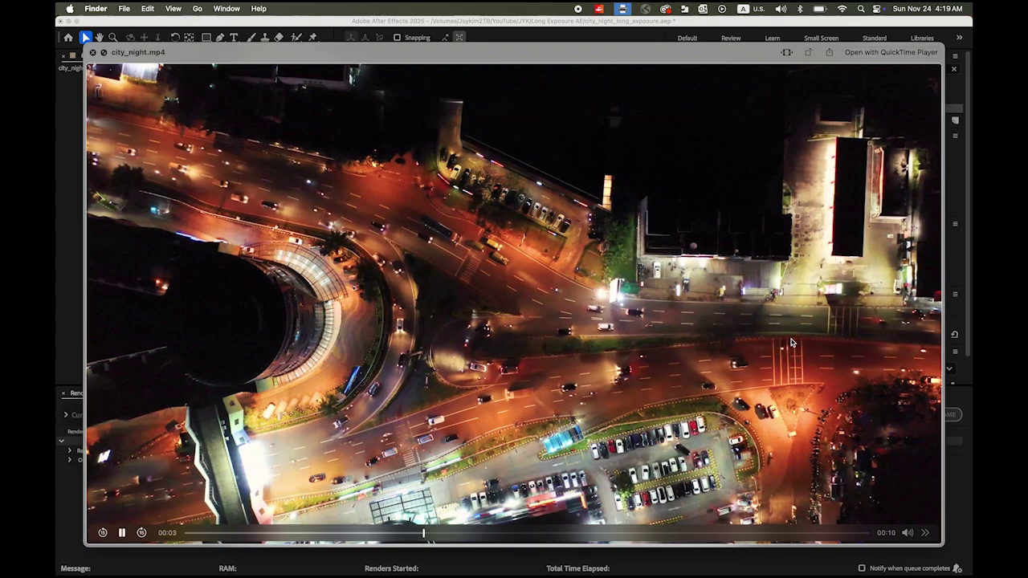
key("space")
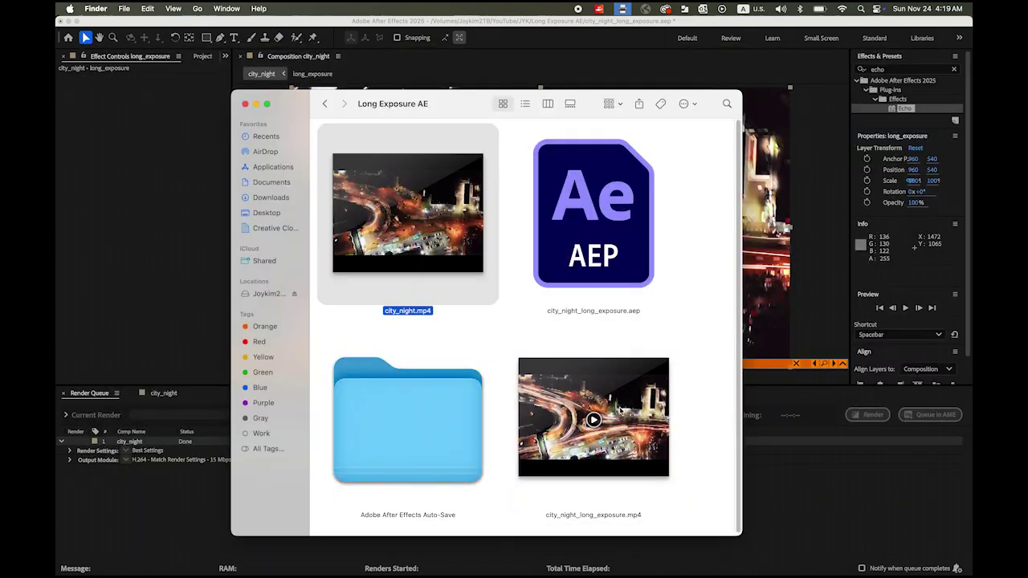
left_click(619, 410)
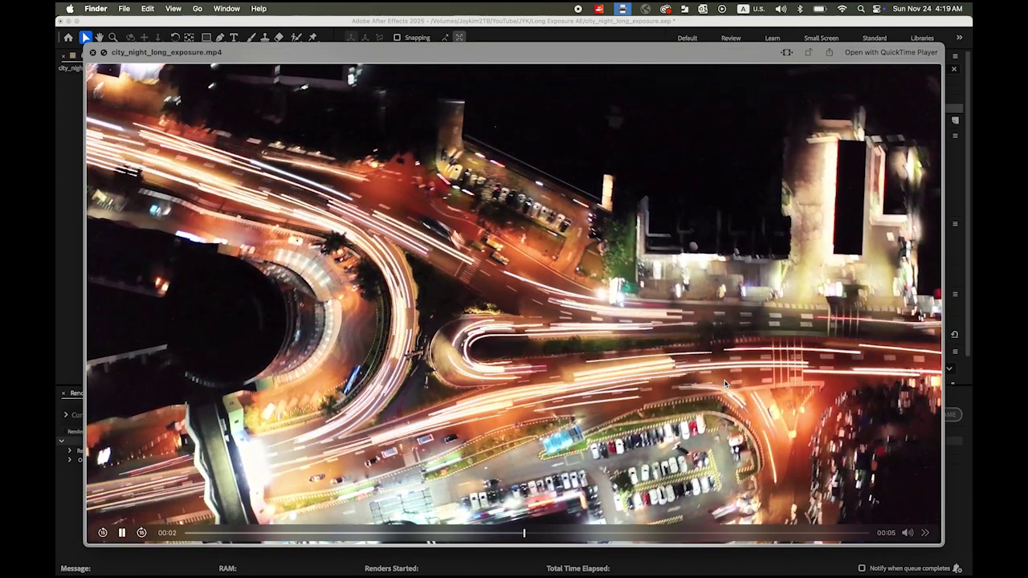
mouse_move(371, 425)
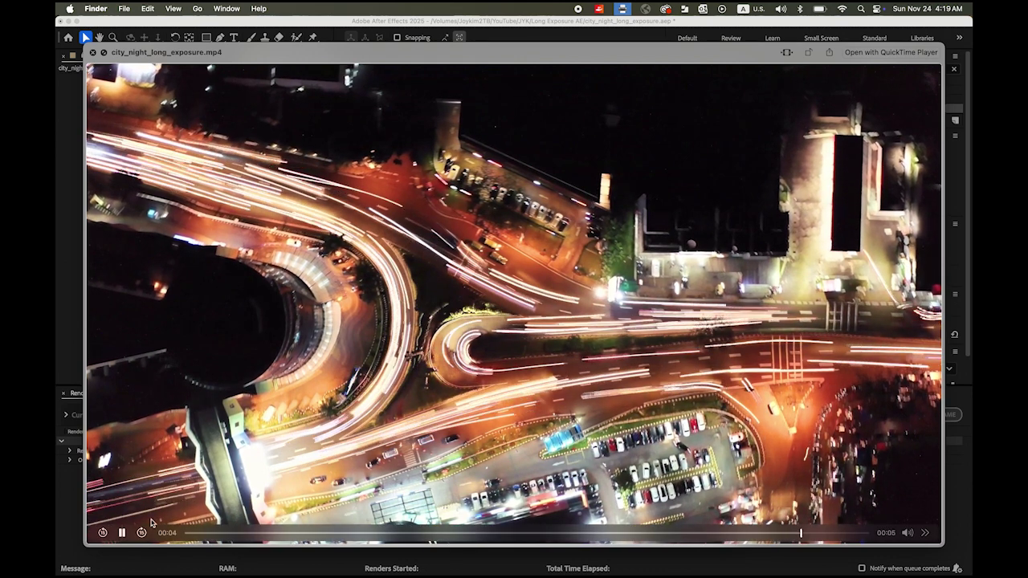